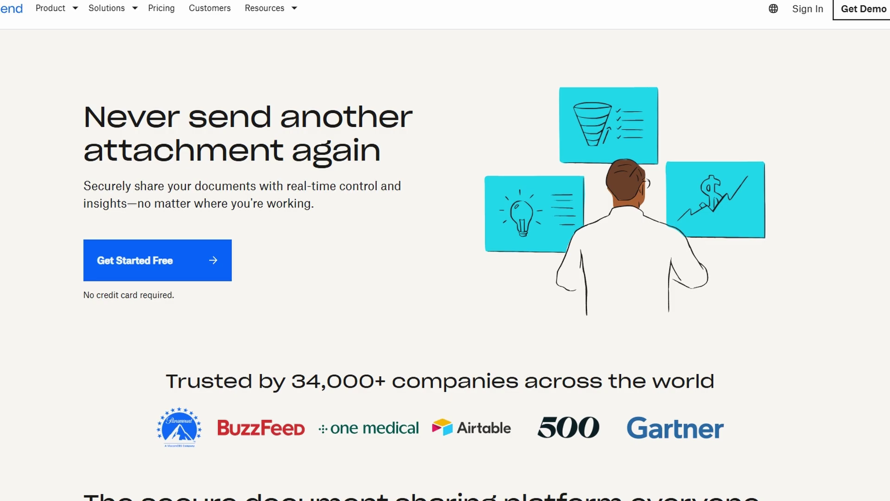
Step: Scroll all the way down the DocSend page, then jump back to its top
scroll(445, 264, "down", 1)
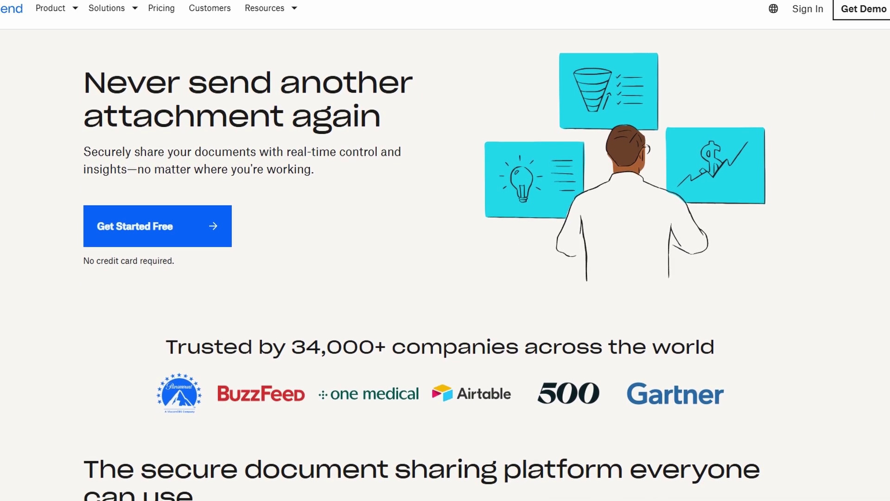
scroll(445, 264, "down", 1)
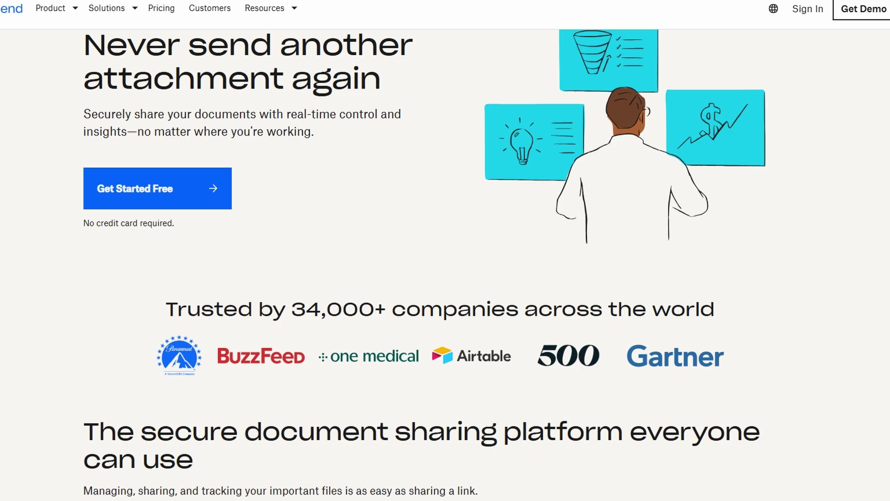
scroll(445, 264, "down", 1)
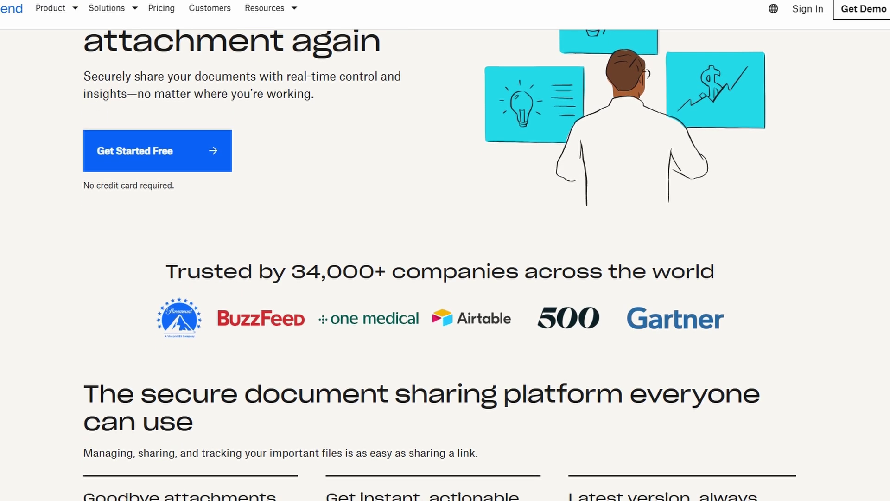
scroll(445, 264, "down", 1)
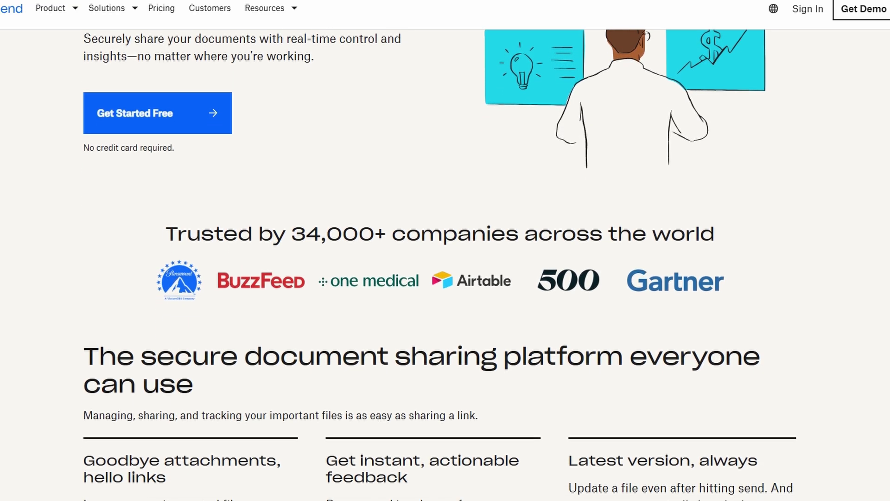
scroll(445, 265, "down", 1)
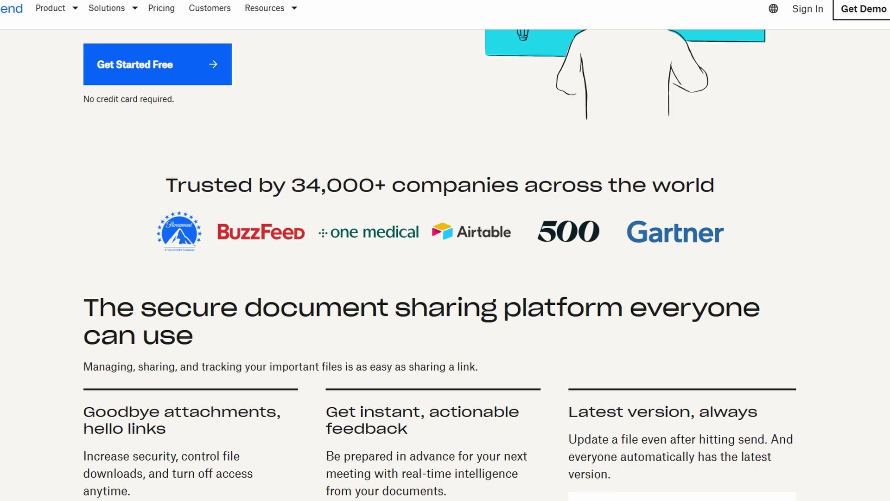
scroll(445, 264, "down", 1)
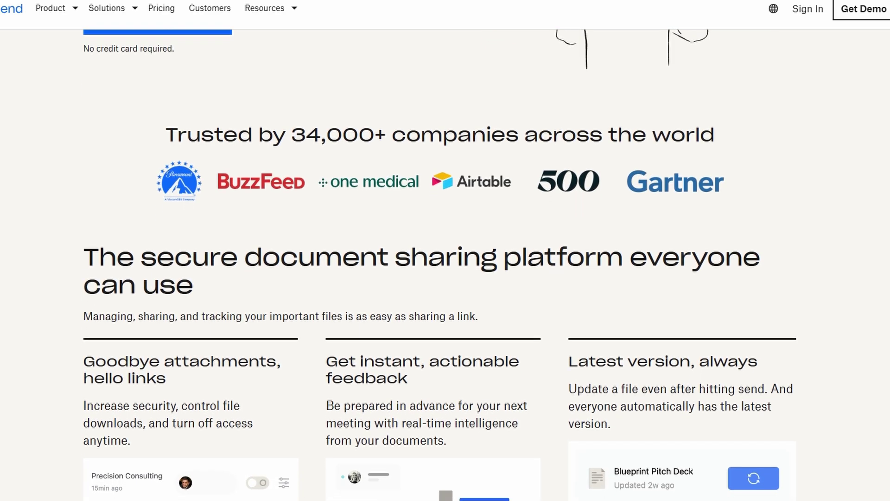
scroll(445, 264, "down", 1)
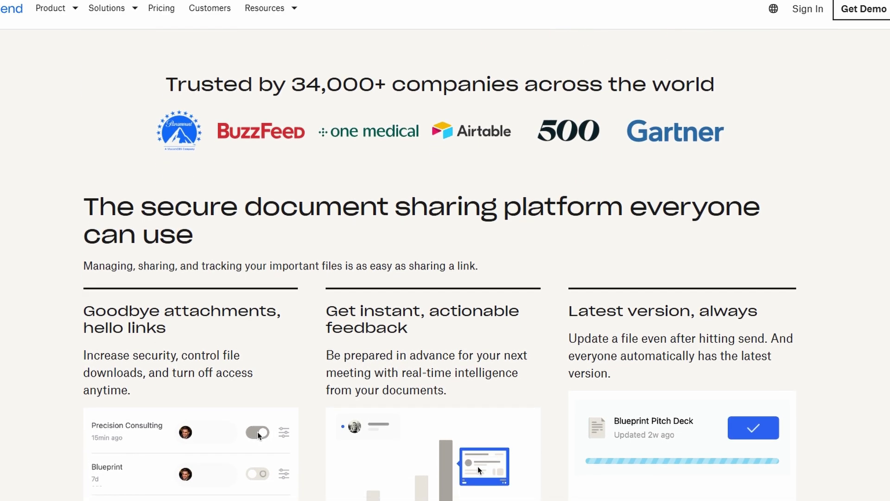
scroll(445, 264, "down", 1)
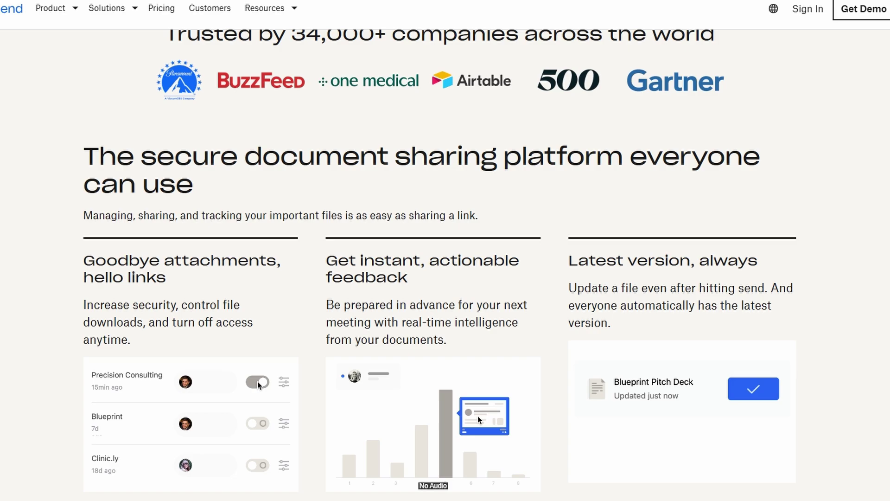
scroll(445, 264, "down", 1)
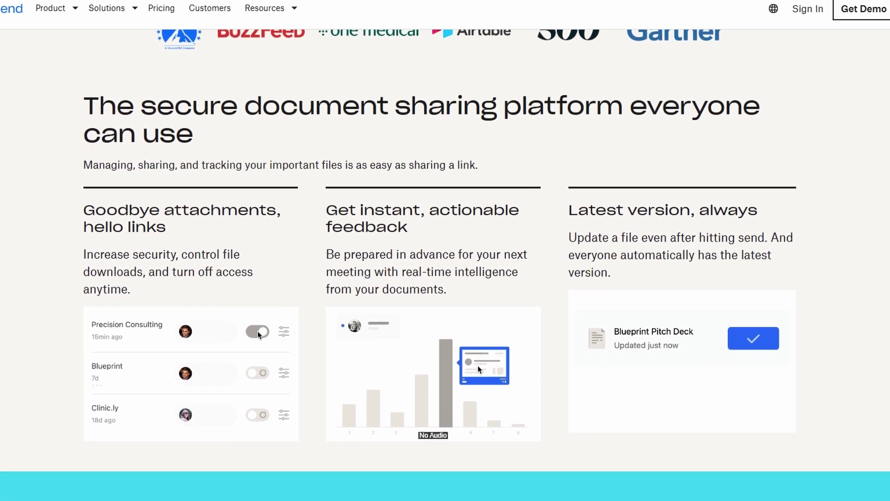
scroll(445, 265, "down", 1)
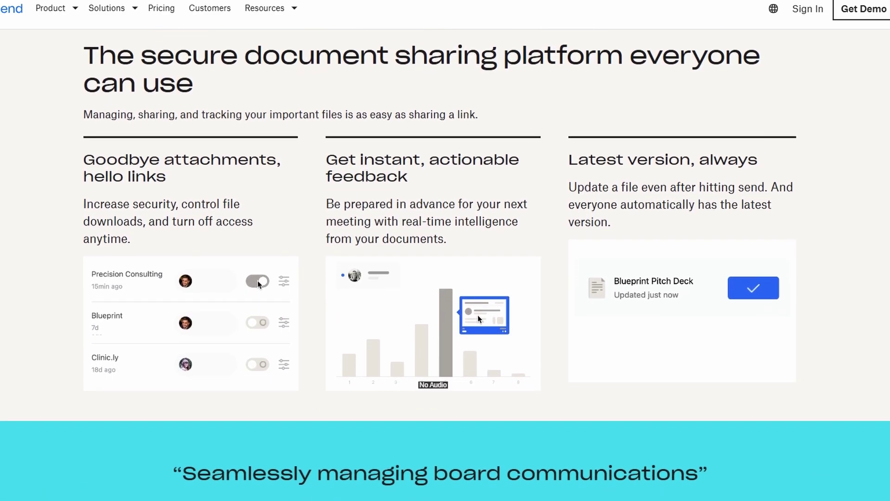
scroll(445, 264, "down", 1)
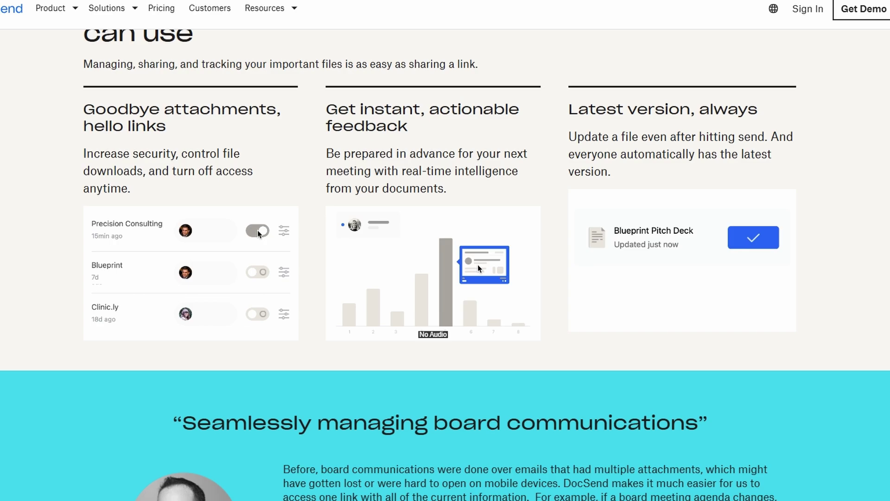
scroll(445, 264, "down", 1)
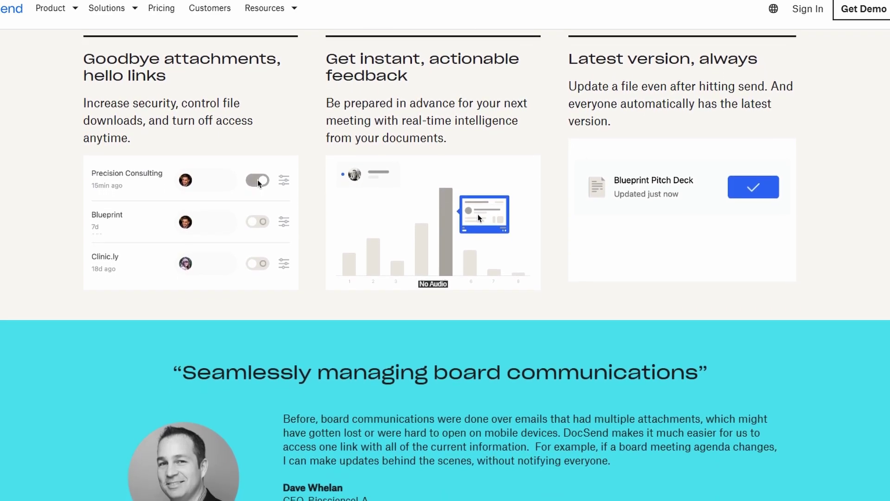
scroll(445, 265, "down", 1)
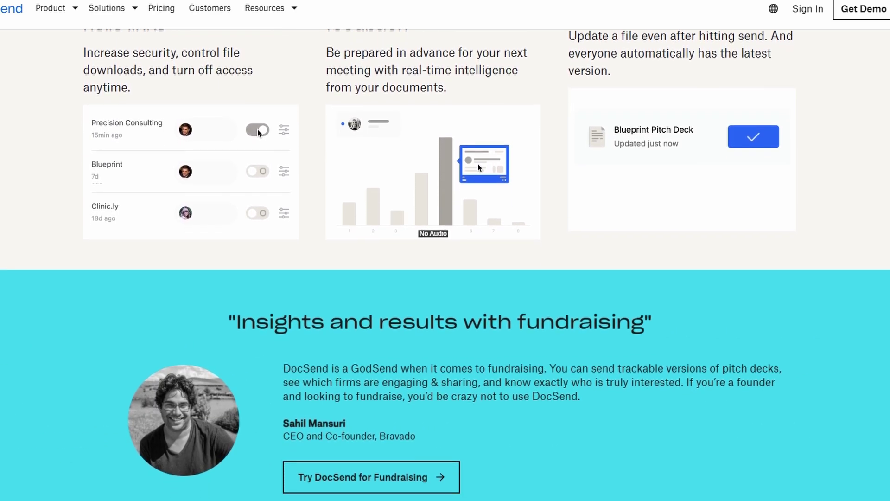
scroll(445, 264, "down", 1)
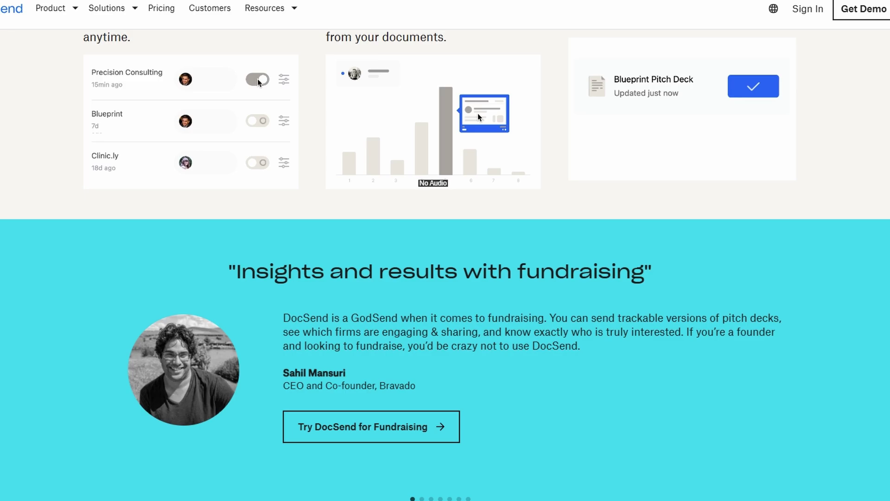
scroll(445, 264, "down", 1)
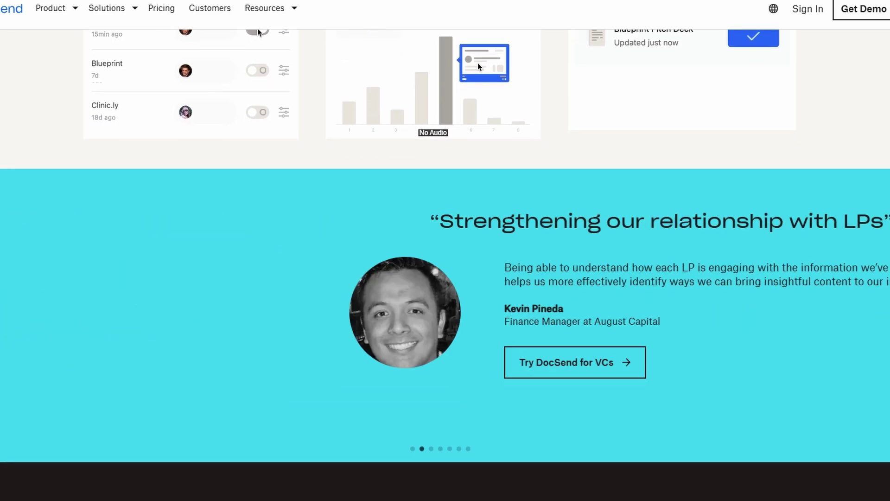
scroll(445, 264, "down", 1)
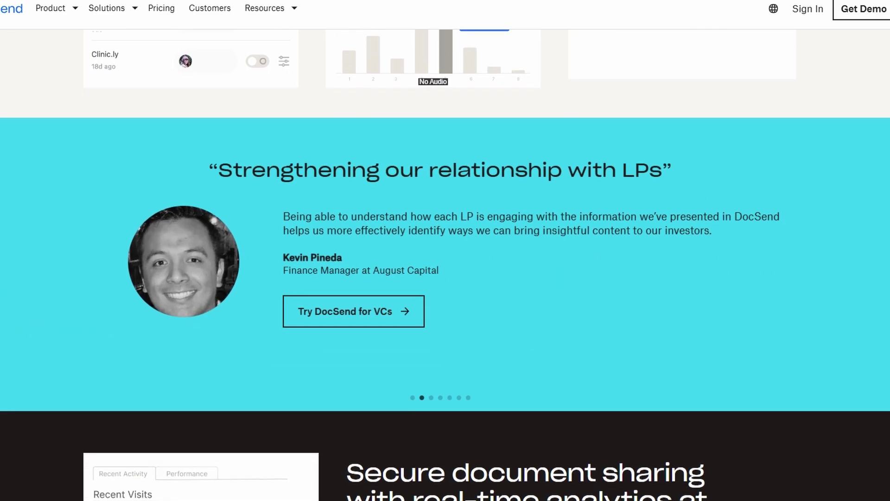
scroll(445, 264, "down", 1)
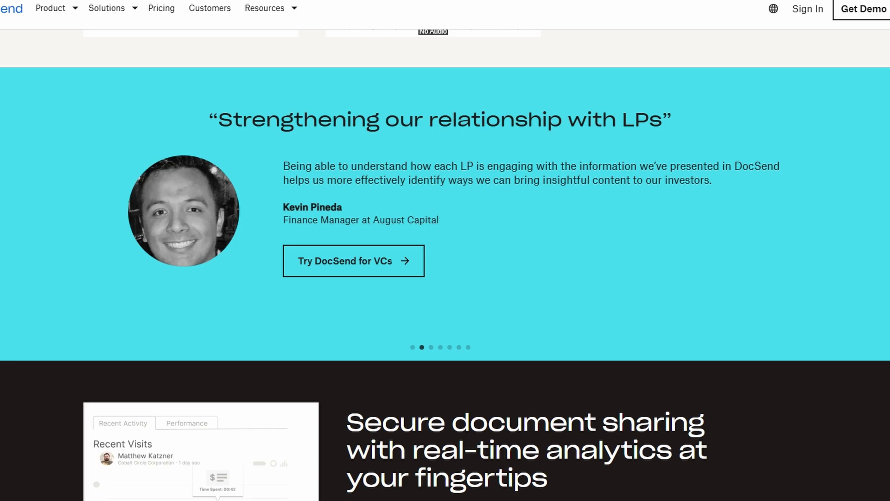
scroll(445, 264, "down", 1)
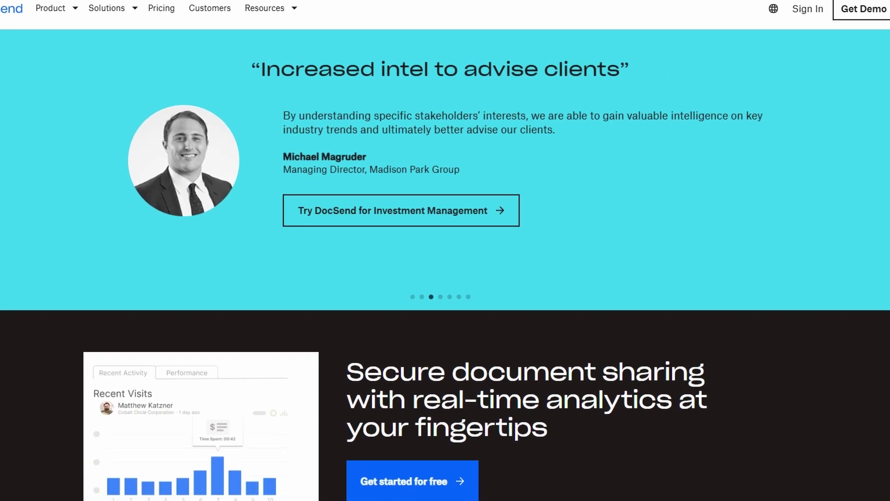
scroll(445, 264, "down", 1)
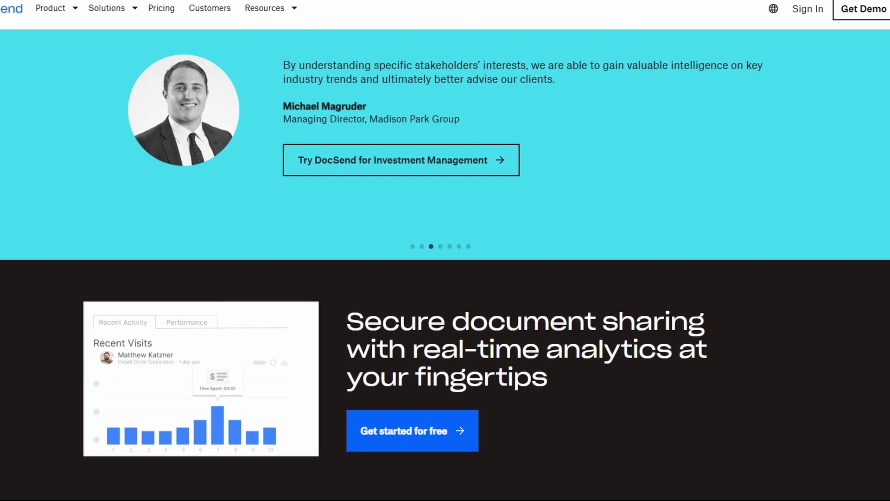
scroll(446, 265, "down", 1)
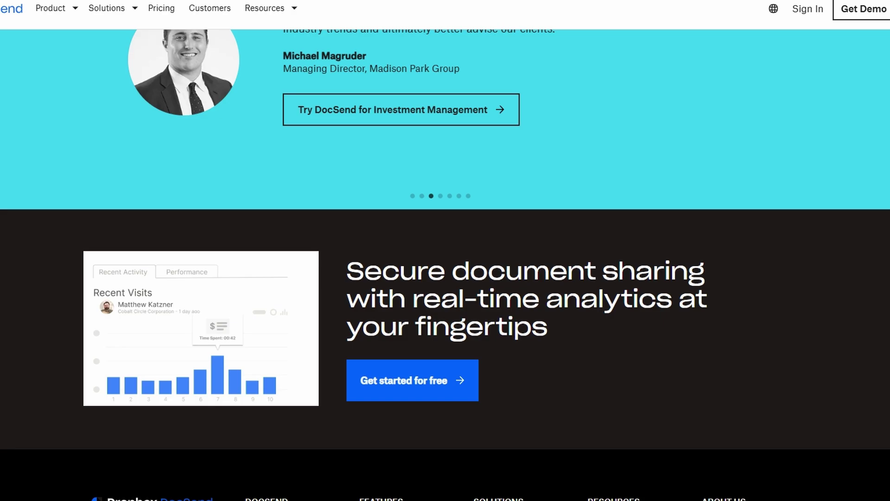
scroll(445, 264, "down", 1)
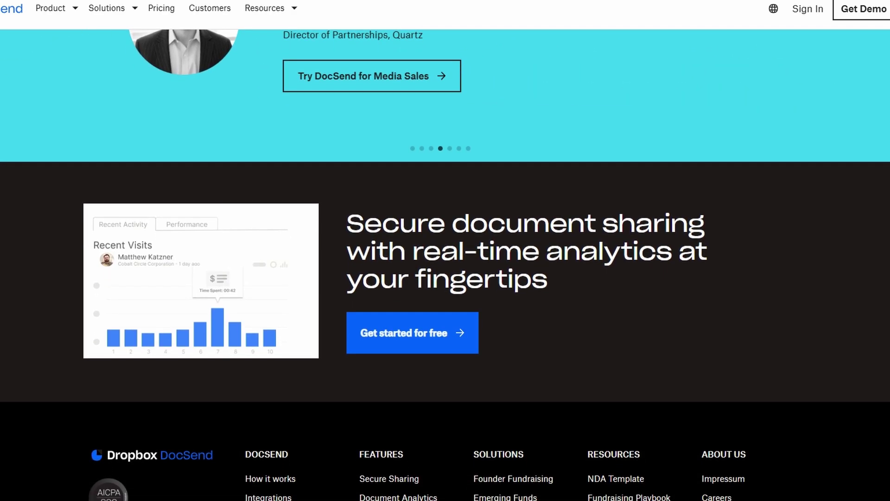
key("Home")
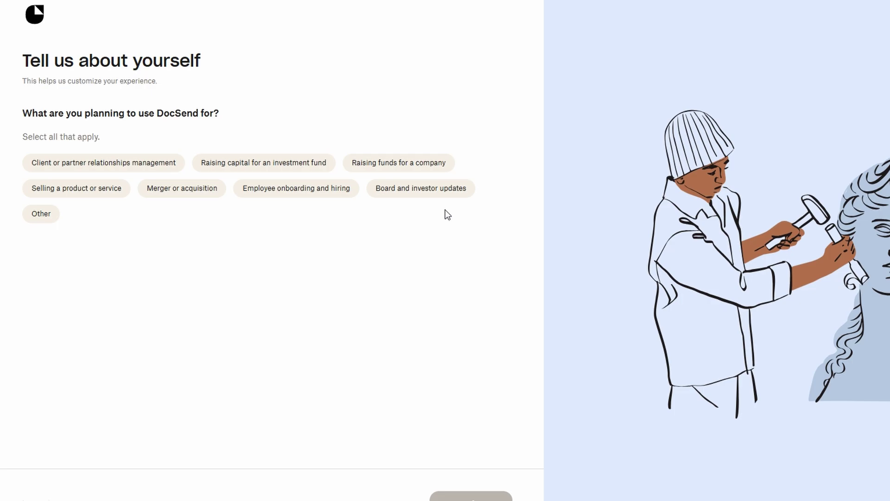
Step: Choose 'Client or partner relationships management' as the intended use of DocSend
left_click(134, 166)
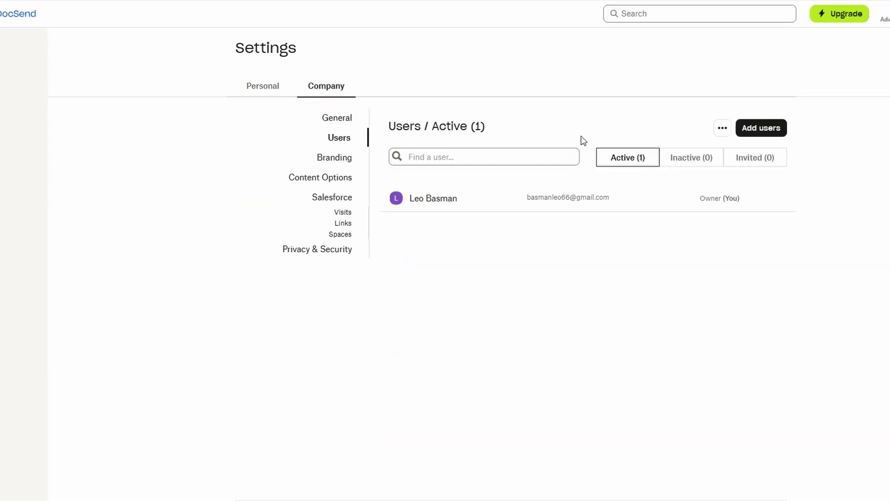
Step: Begin inviting users with the Admin role, then close the invitation without sending it
left_click(771, 127)
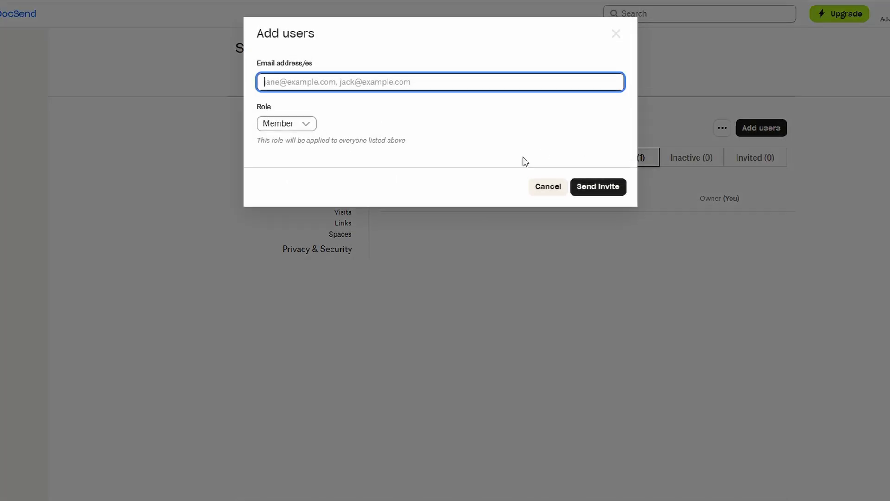
left_click(284, 121)
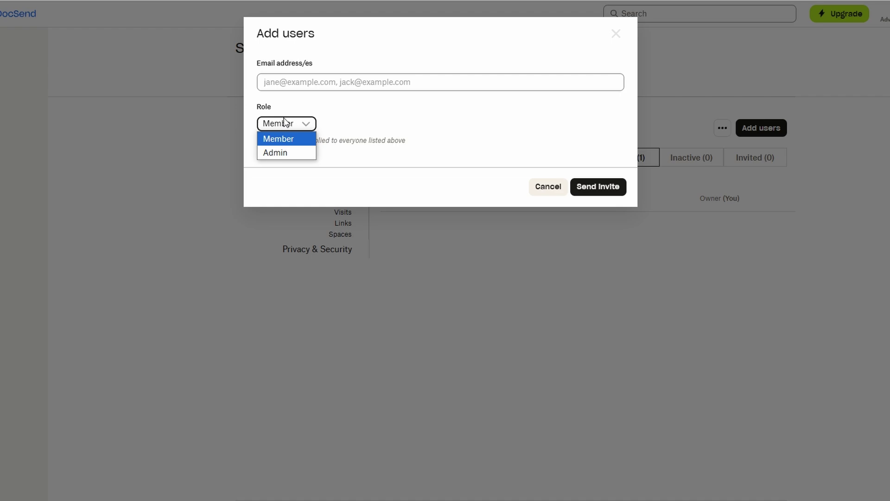
left_click(284, 152)
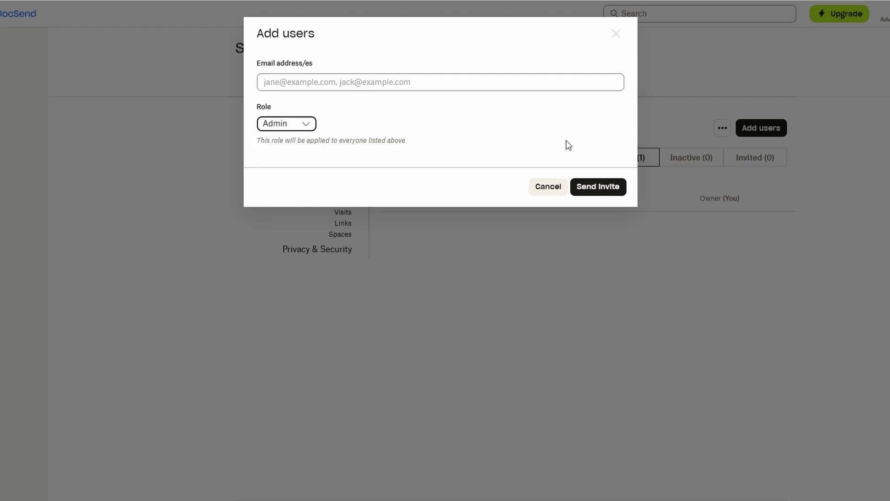
left_click(615, 35)
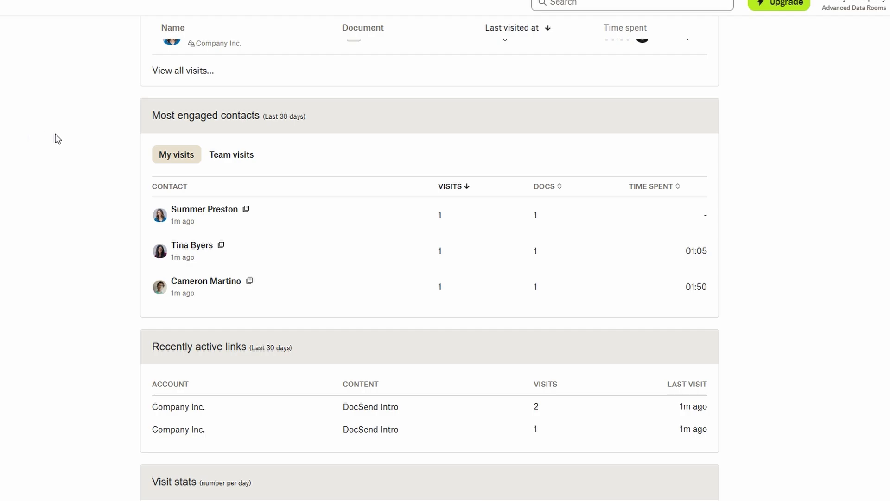
Step: Highlight the Dashboard and Recent visits headings at the top of the dashboard
scroll(64, 265, "up", 4)
scroll(67, 268, "up", 1)
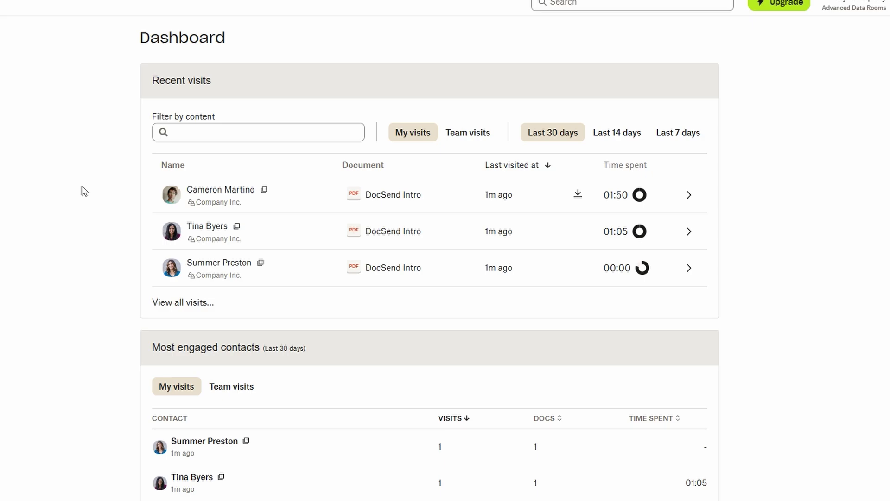
left_click_drag(132, 43, 231, 36)
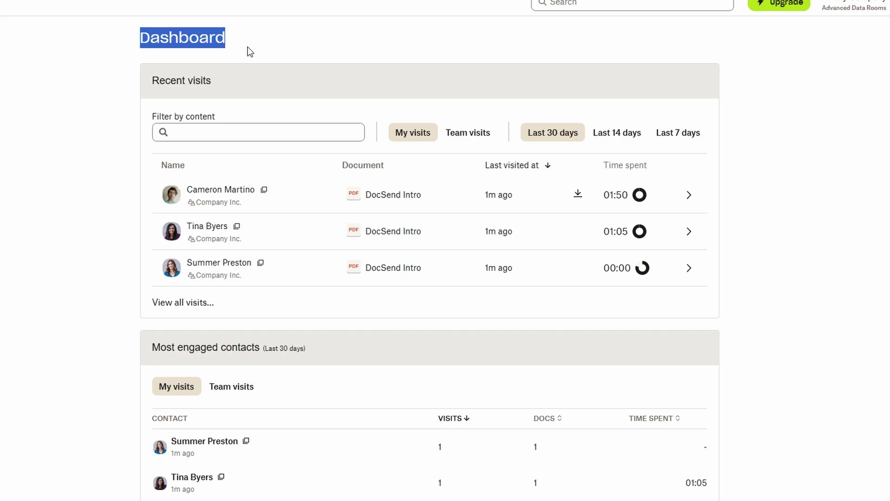
left_click(239, 57)
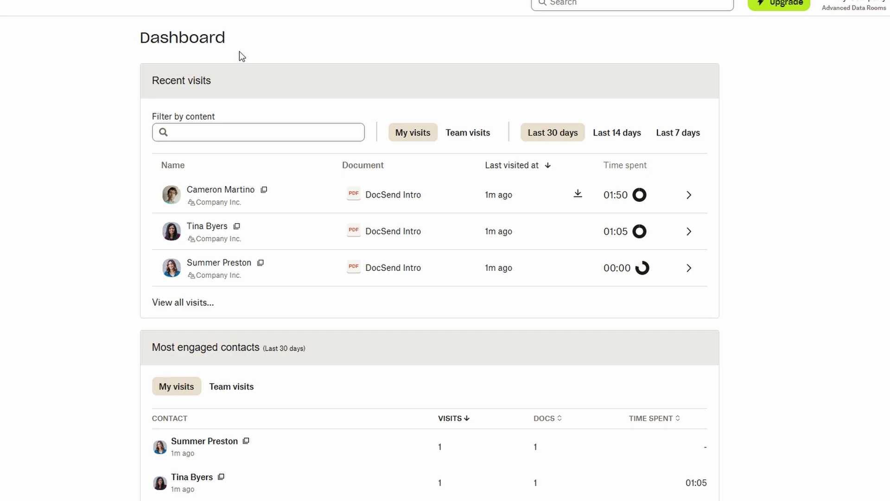
left_click_drag(237, 57, 115, 99)
Step: Highlight the Most engaged contacts heading, then bring the Visit stats chart into view
scroll(117, 222, "down", 1)
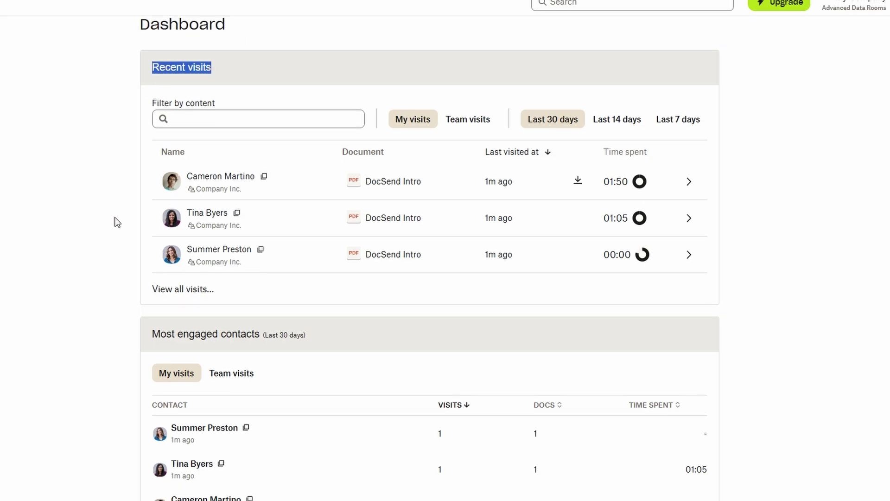
scroll(117, 223, "down", 1)
left_click_drag(150, 289, 260, 289)
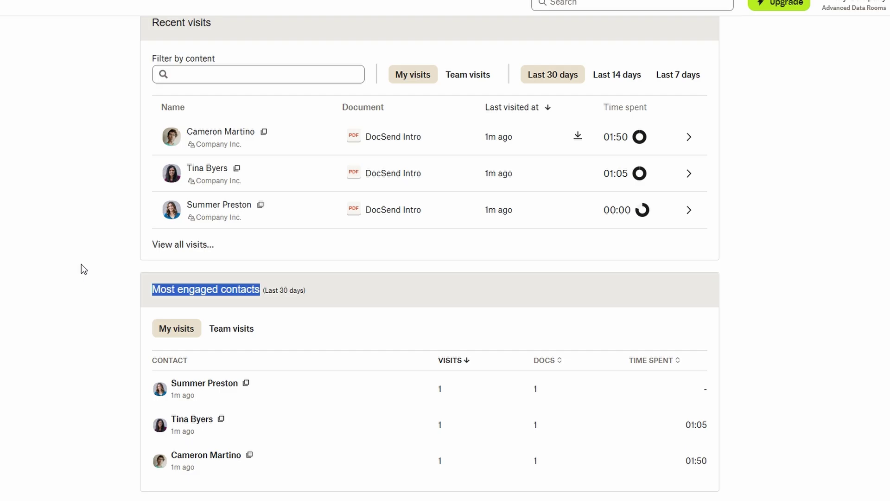
left_click(81, 269)
scroll(81, 269, "down", 5)
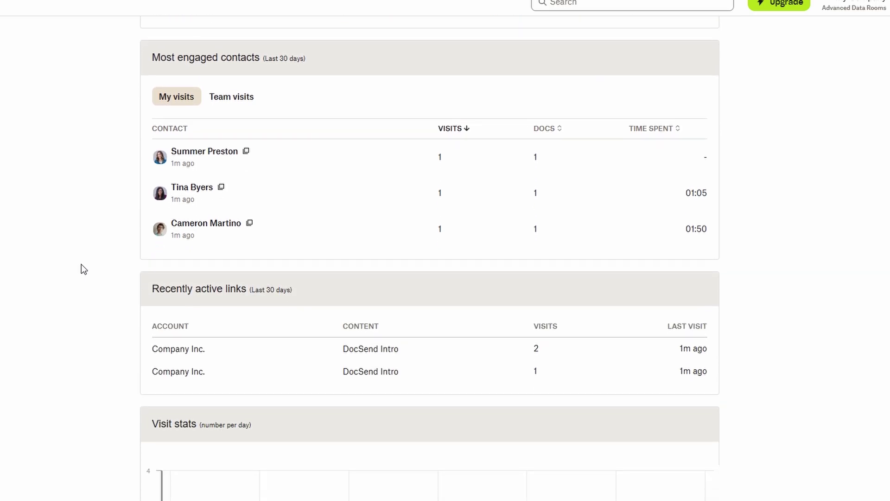
scroll(84, 269, "down", 4)
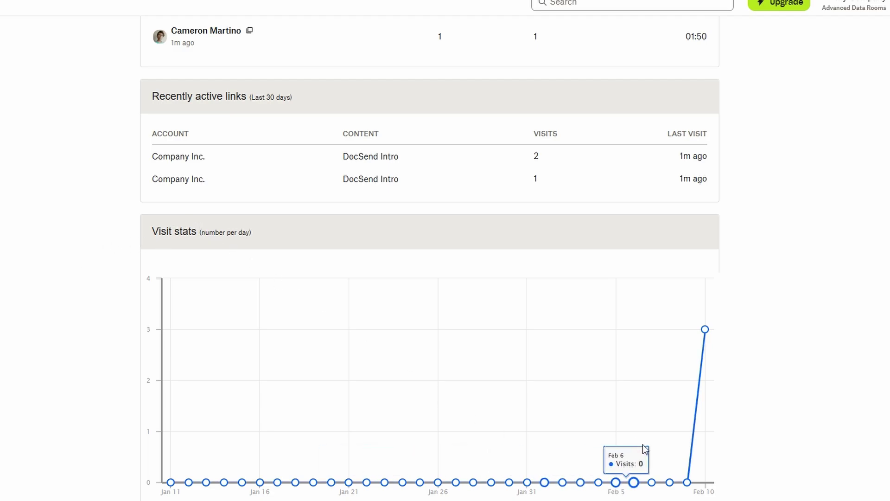
Step: Read the daily visit counts on the Visit stats chart, then return to the dashboard top
mouse_move(705, 403)
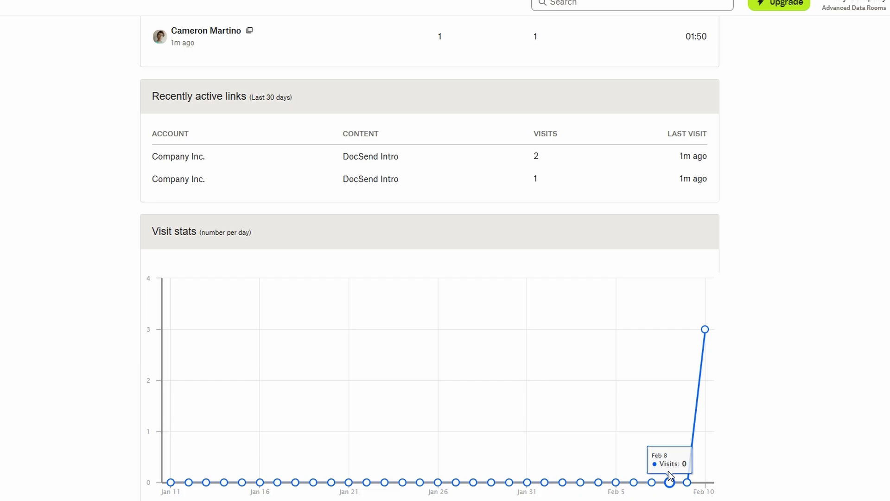
scroll(511, 441, "up", 10)
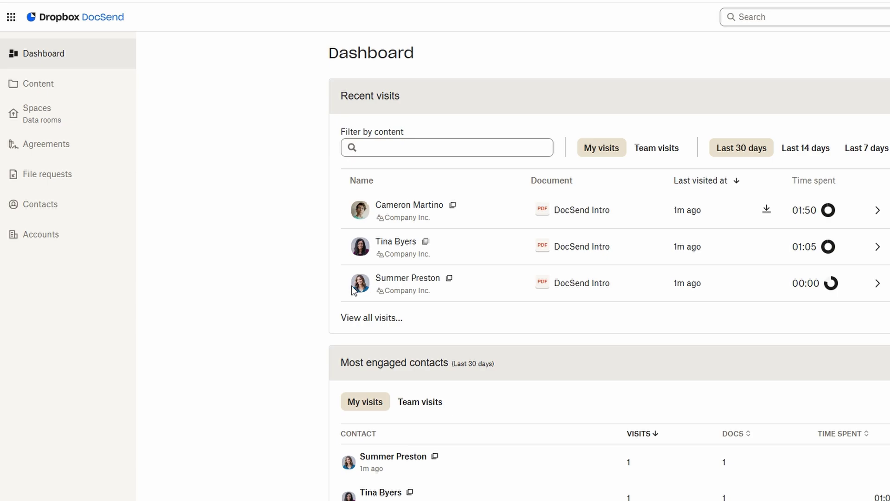
Step: Open the Content page, highlight its title, and view then dismiss the Upload Content options
left_click(77, 85)
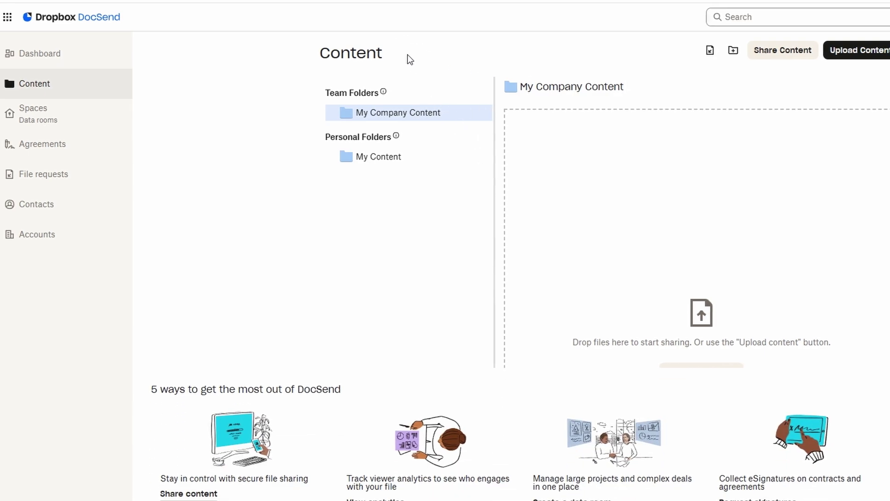
left_click_drag(410, 59, 261, 52)
left_click(452, 179)
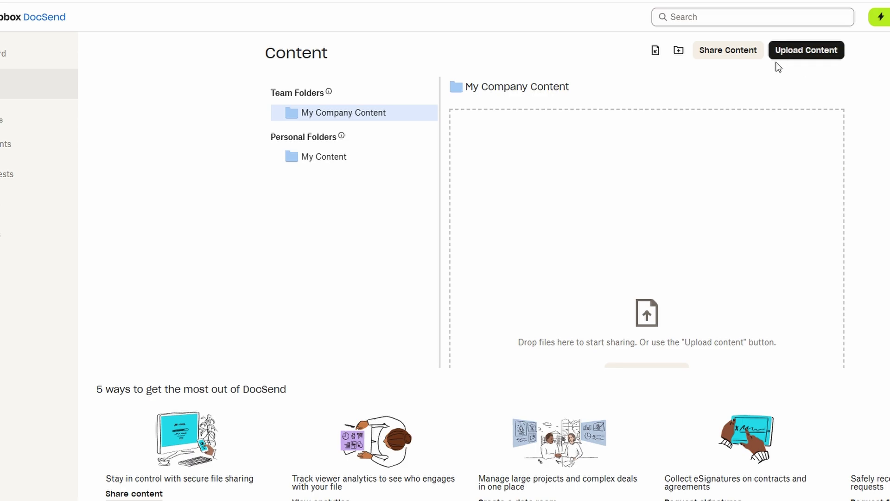
left_click(816, 58)
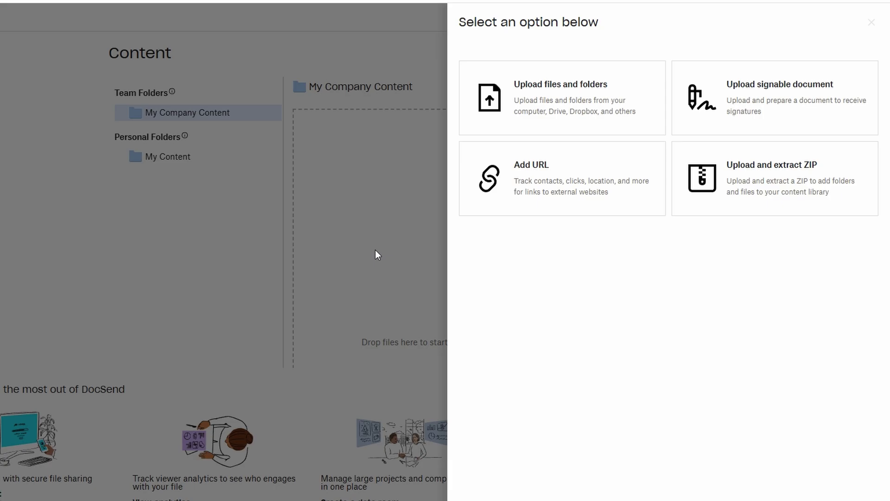
left_click(375, 250)
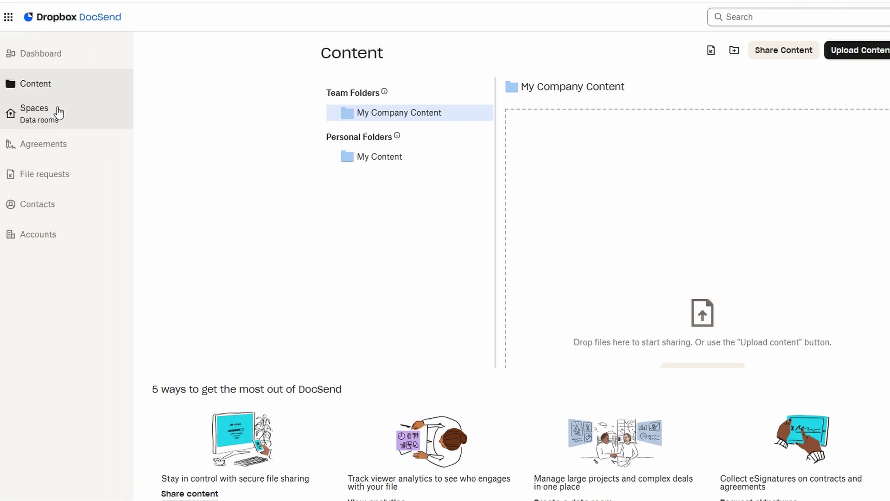
Step: Go to the Spaces page, highlight its heading, and scroll down the templates
left_click(58, 113)
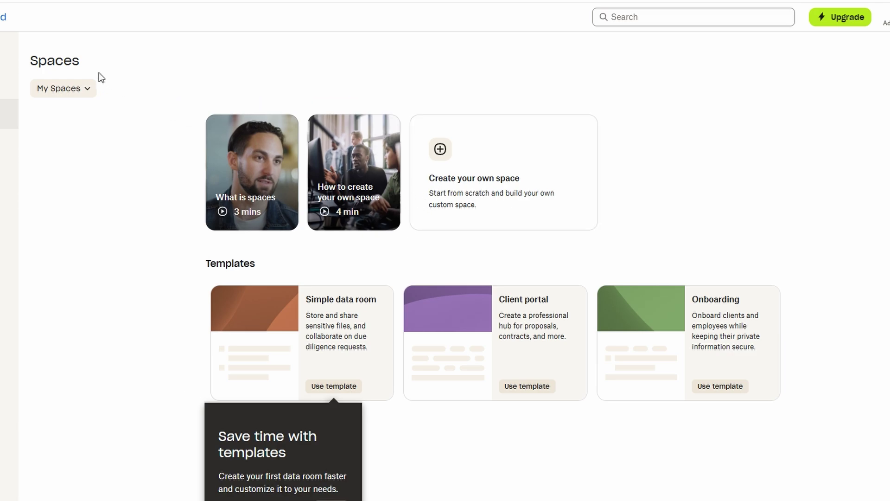
double_click(76, 60)
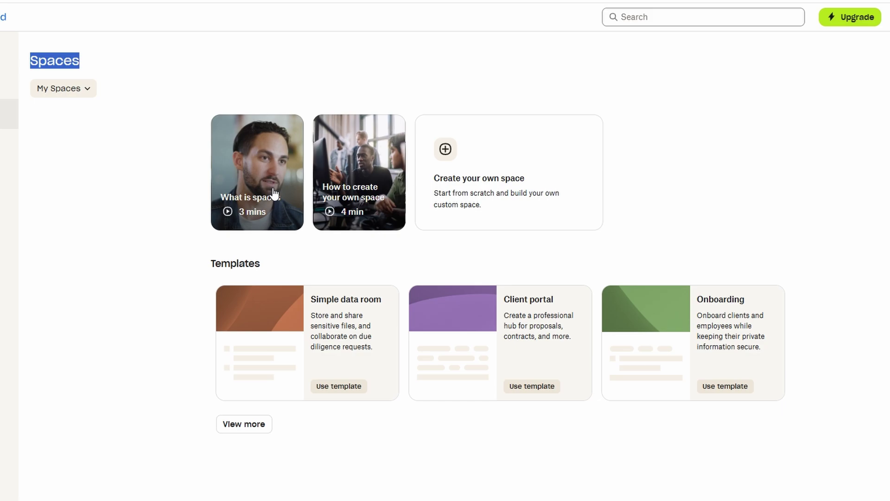
scroll(276, 197, "down", 1)
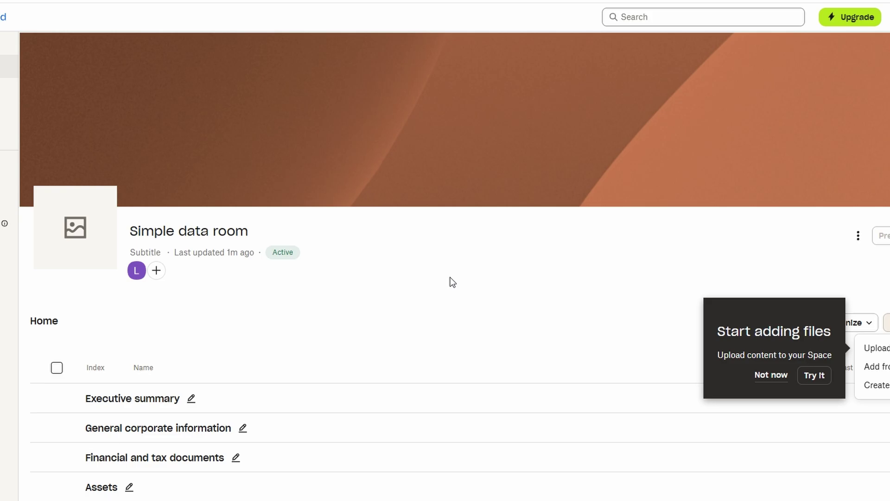
Step: Dismiss the add-files tip, cancel renaming Executive summary, and return to the Spaces list
left_click(771, 377)
scroll(376, 289, "down", 1)
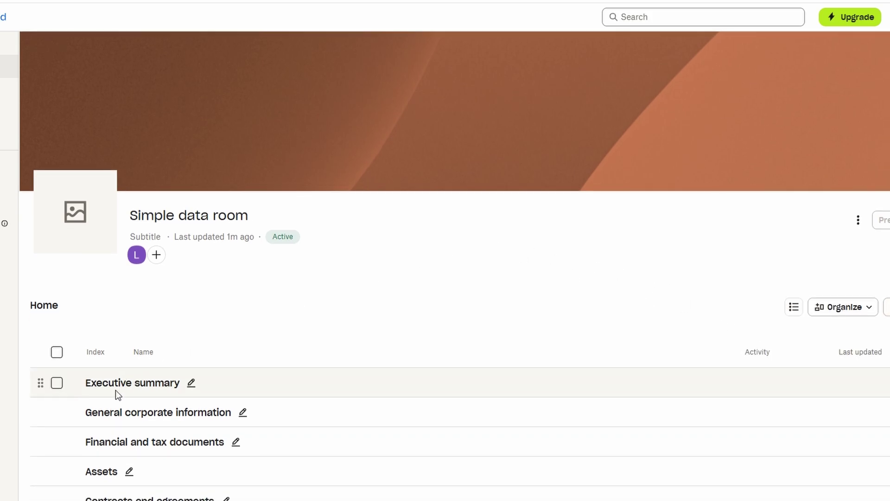
left_click(192, 384)
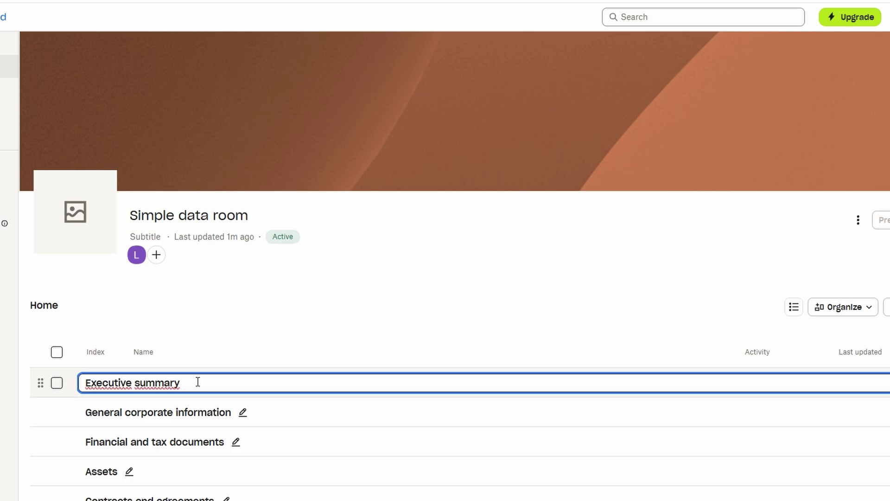
left_click(257, 416)
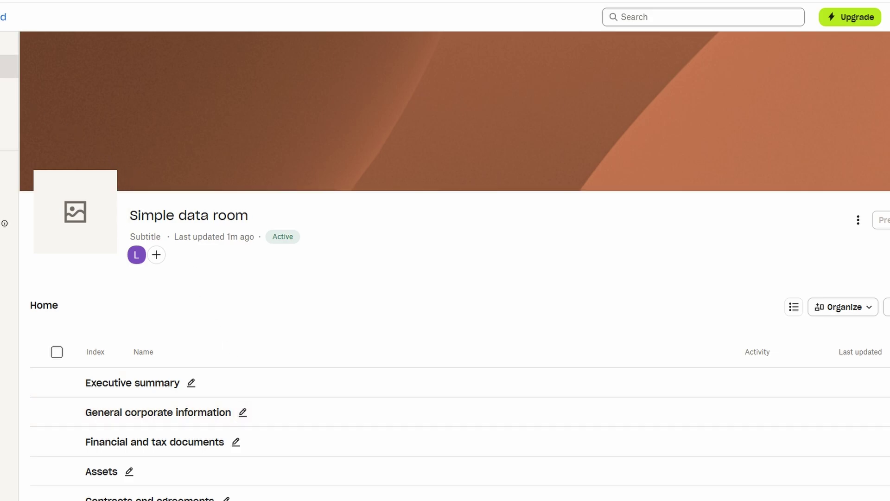
key("alt+Left")
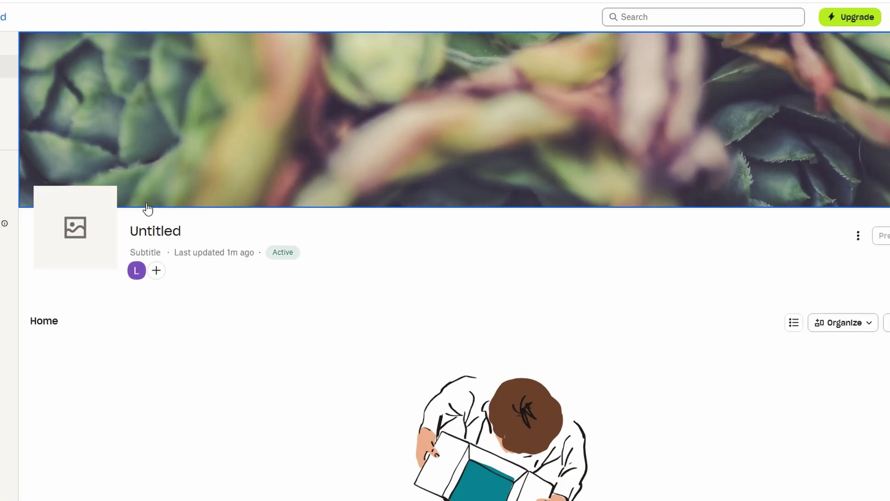
Step: Edit the Untitled space title, browse its text colours, then view and close the add-content options
left_click(141, 234)
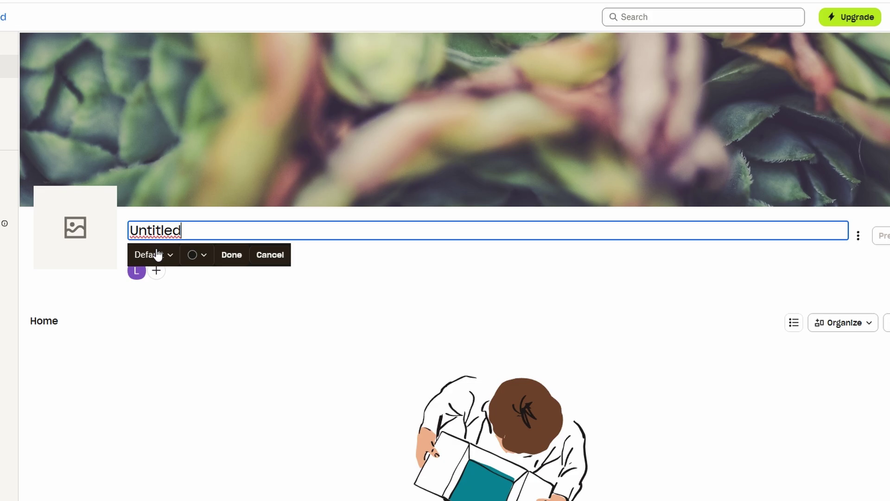
left_click(199, 254)
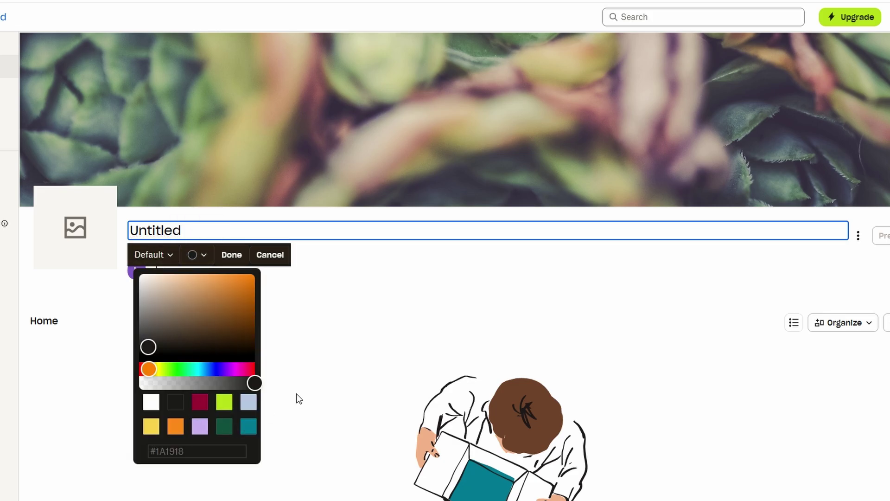
left_click(341, 349)
scroll(419, 302, "down", 2)
left_click(426, 251)
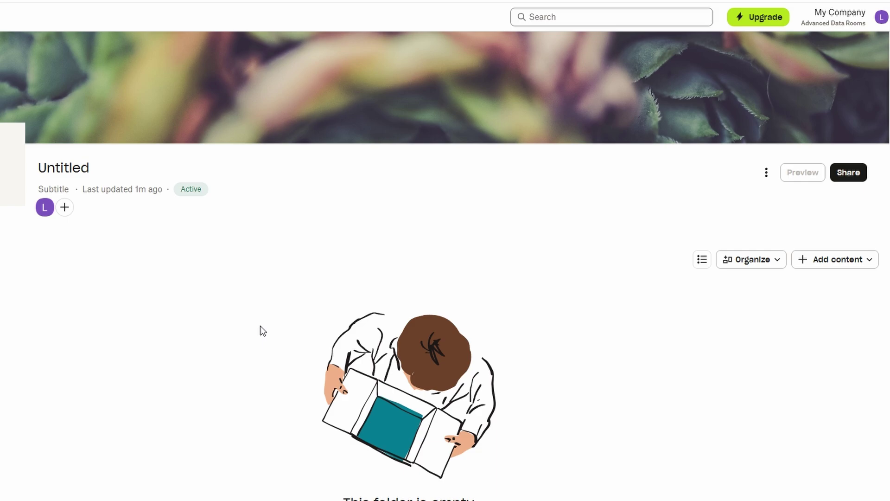
left_click(799, 259)
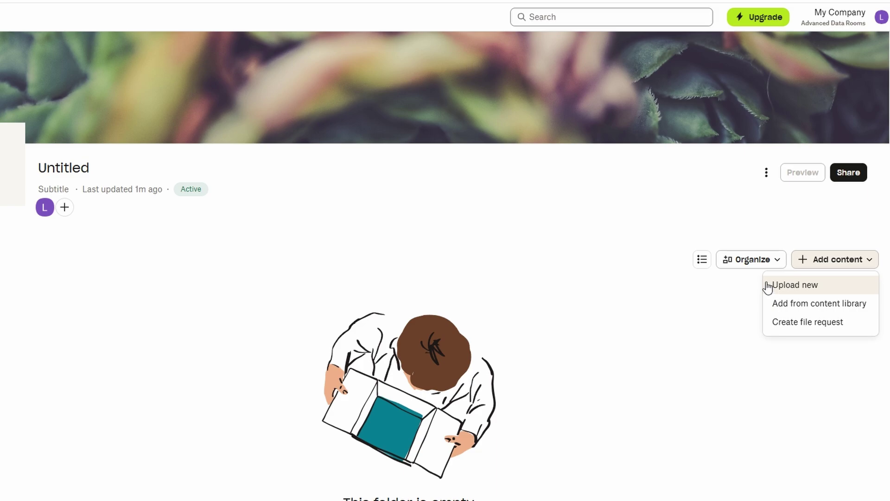
left_click(494, 320)
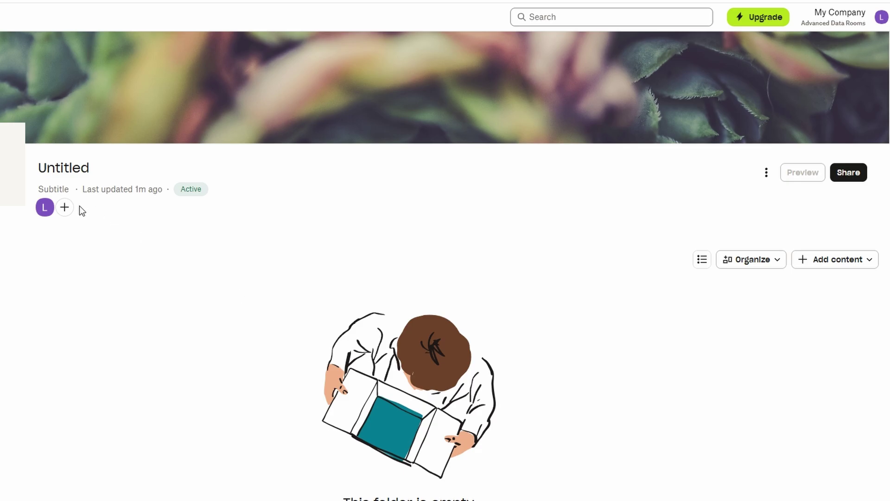
Step: Open the space's collaborator management, dismiss the admin visibility tip, and cancel without changes
left_click(65, 209)
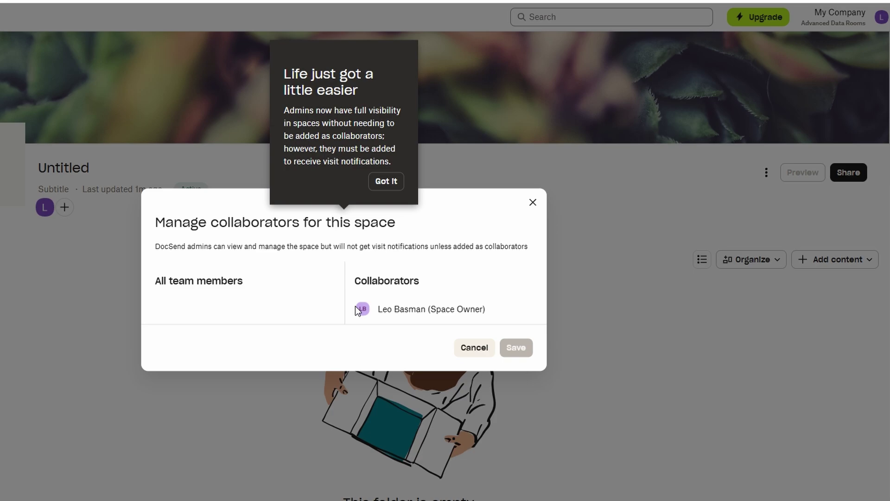
left_click(387, 181)
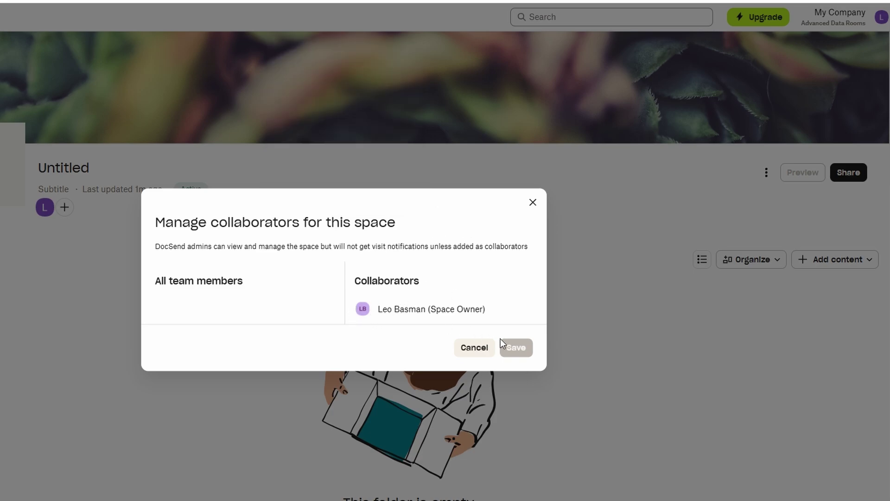
left_click(534, 204)
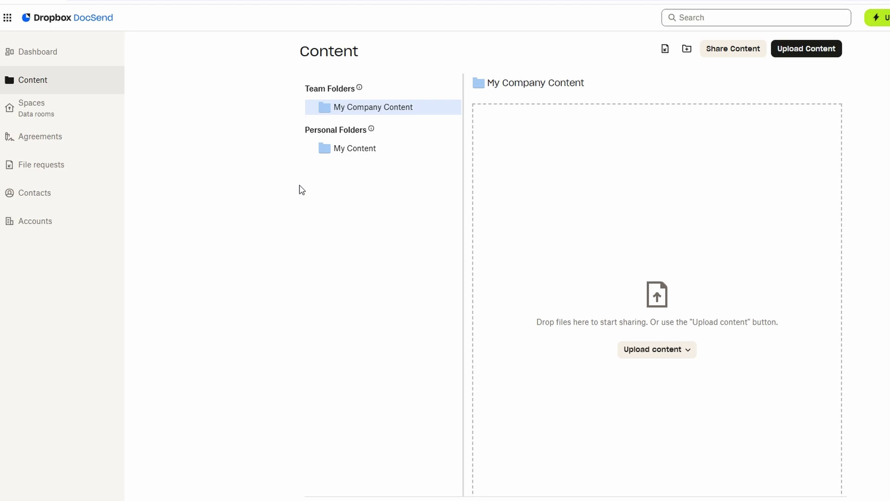
Step: Open DocSend Intro from My Content and preview the Create link panel, then dismiss it
left_click(354, 148)
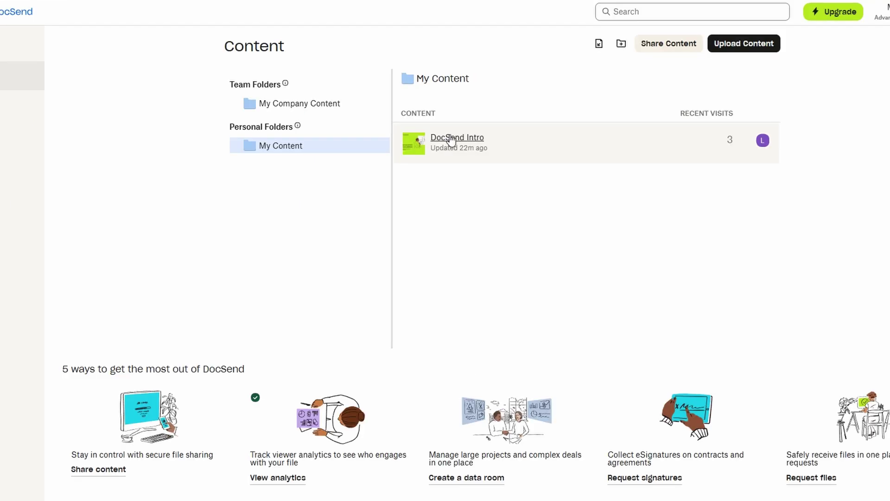
left_click(451, 138)
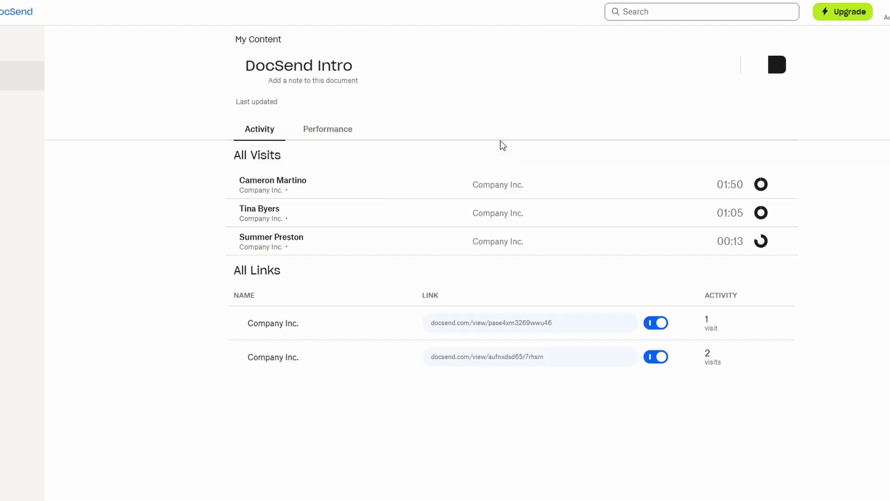
left_click(746, 68)
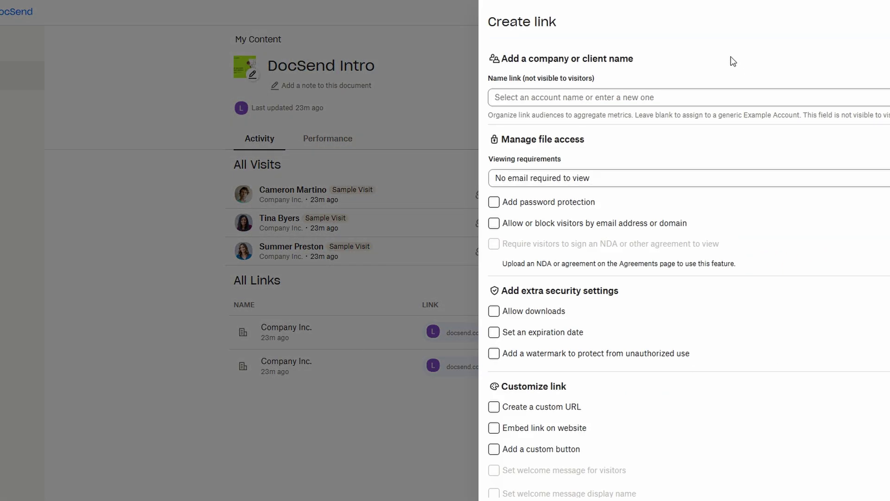
left_click_drag(565, 18, 456, 27)
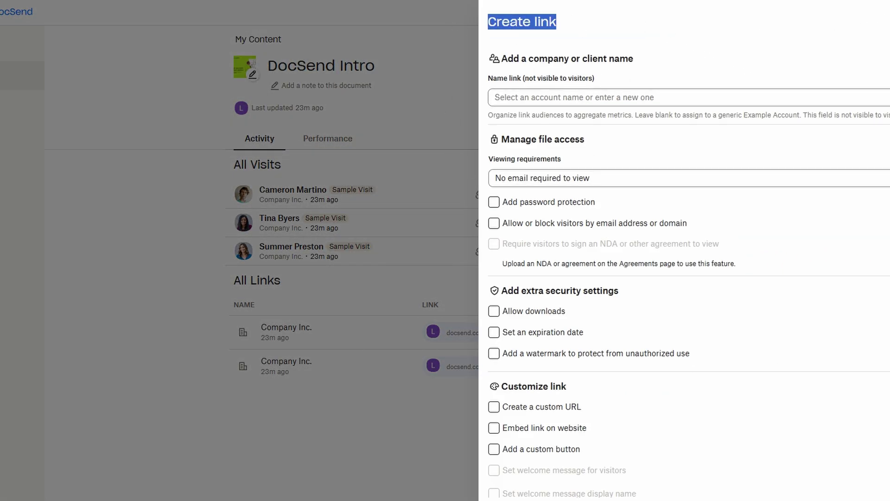
key("Escape")
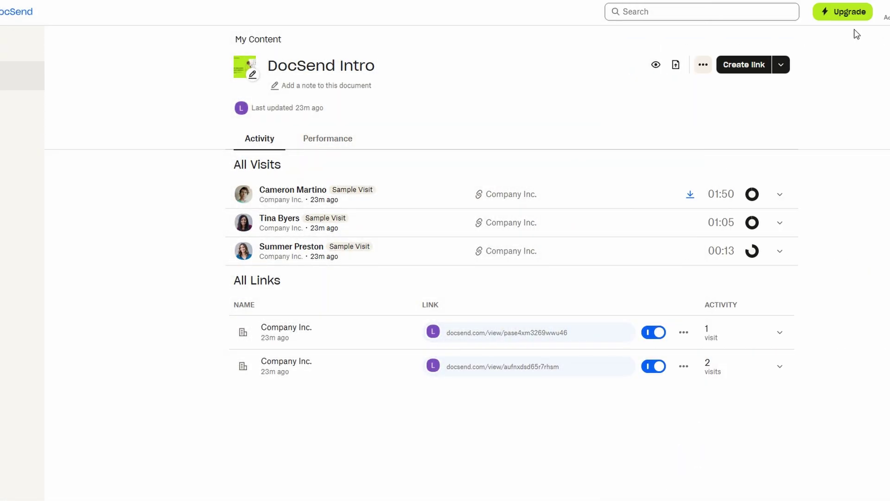
Step: Preview the link types in the Create link dropdown, then close the list
left_click(782, 66)
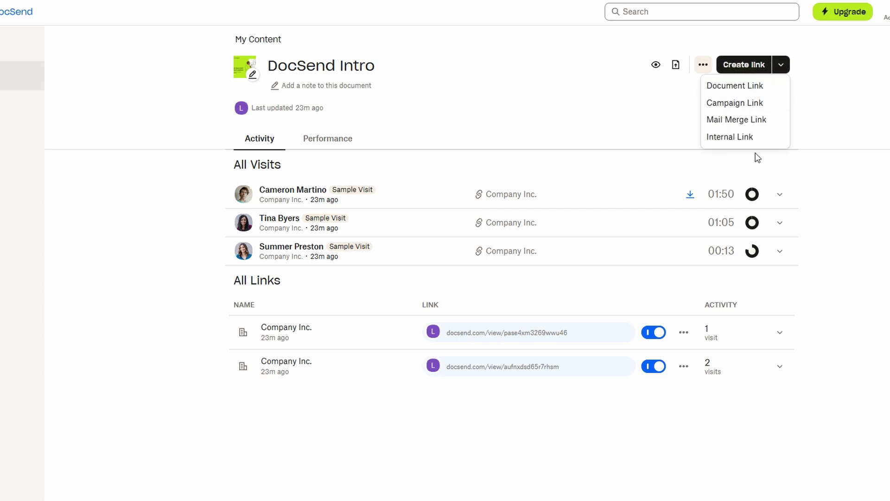
left_click(808, 94)
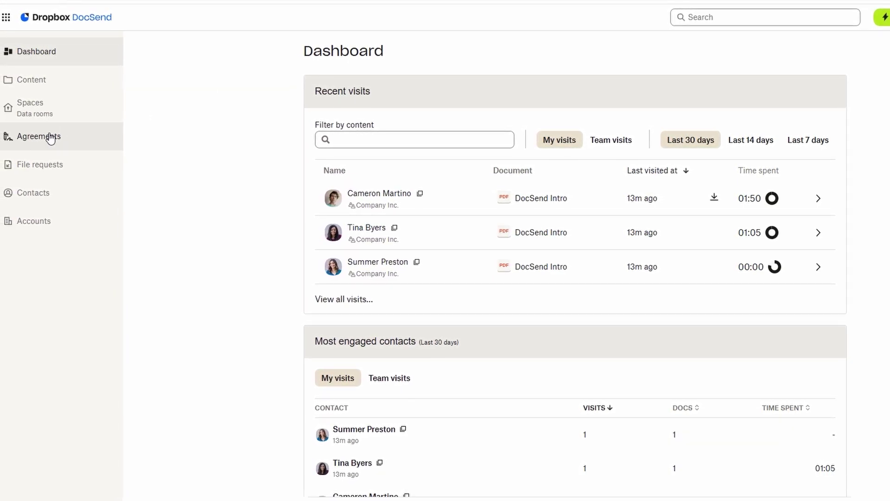
Step: Go to the Content library from the sidebar
left_click(32, 79)
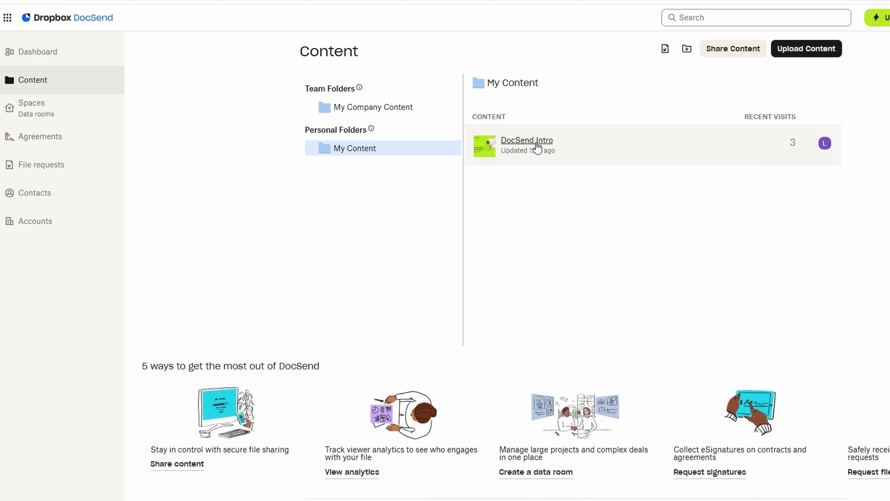
Step: View DocSend Intro's analytics, dismiss the 'Dig deeper into the data' popup, and return to Content
left_click(537, 148)
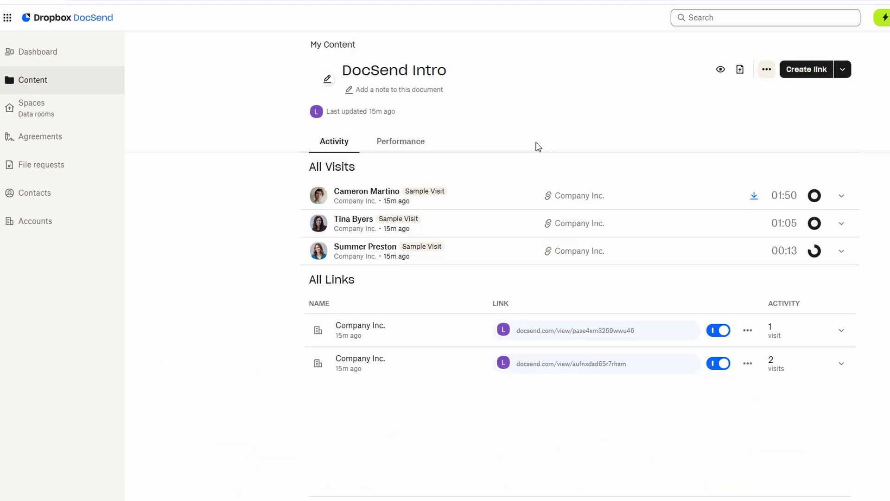
left_click(486, 129)
left_click(89, 90)
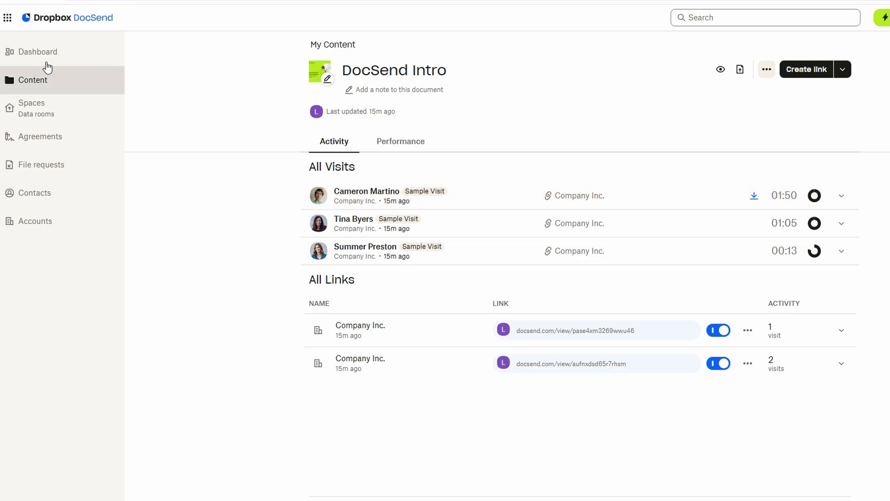
Step: From Content, open DocSend Intro's activity showing the first 01:50 visit's per-page viewing times
left_click(45, 86)
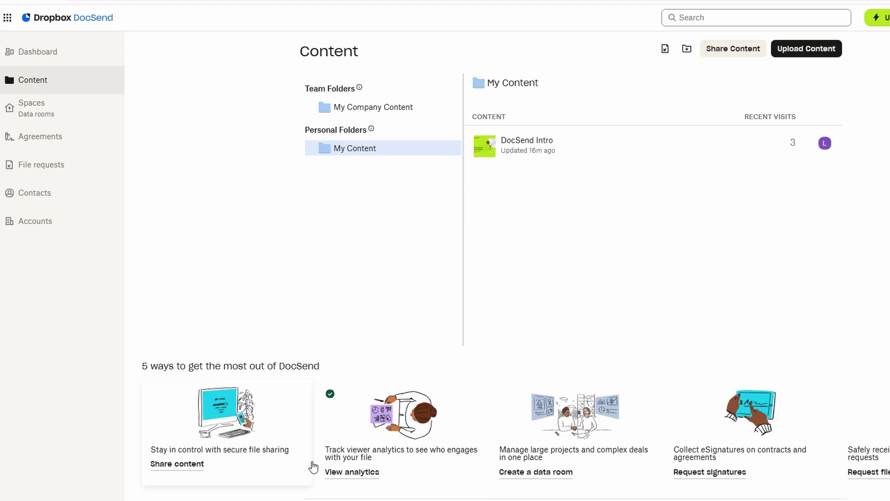
left_click(351, 472)
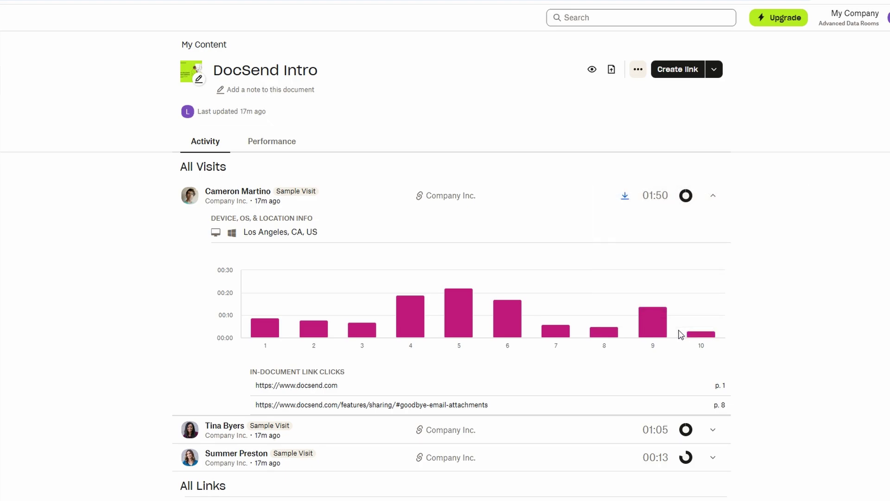
Step: Collapse the first visit, inspect the second visit's per-page chart, then collapse it too
left_click(712, 196)
left_click(717, 223)
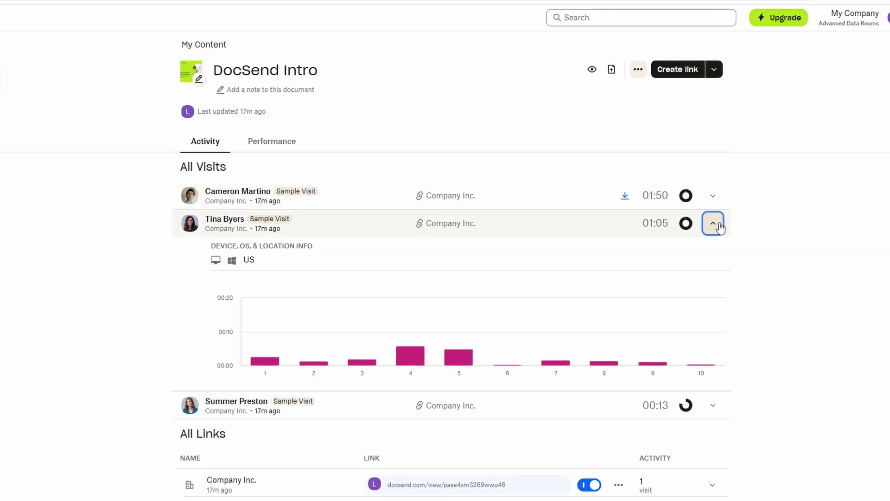
mouse_move(420, 323)
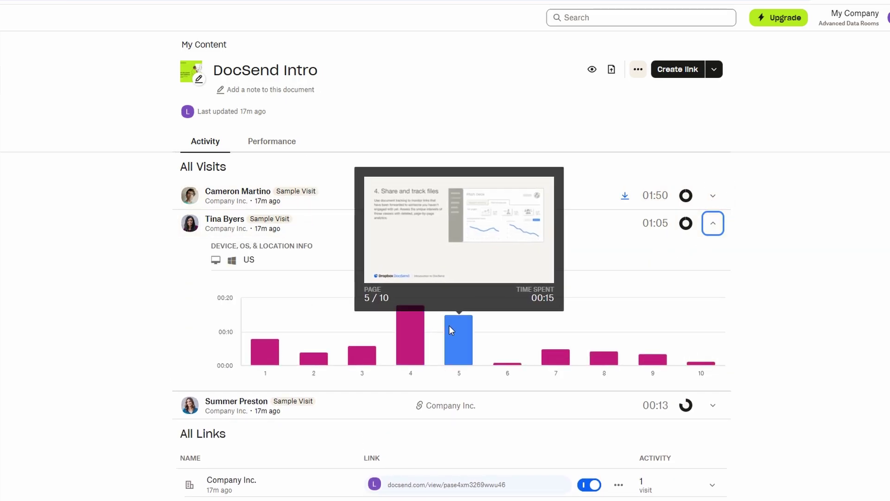
mouse_move(512, 367)
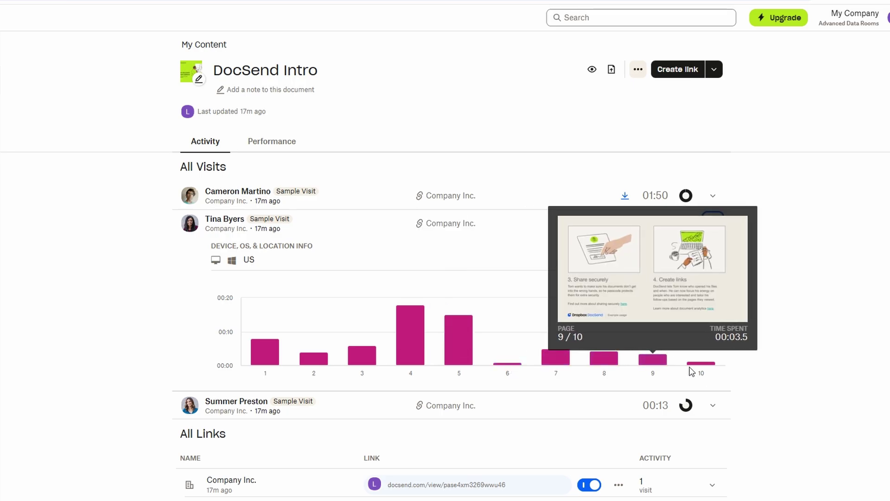
mouse_move(643, 361)
mouse_move(615, 363)
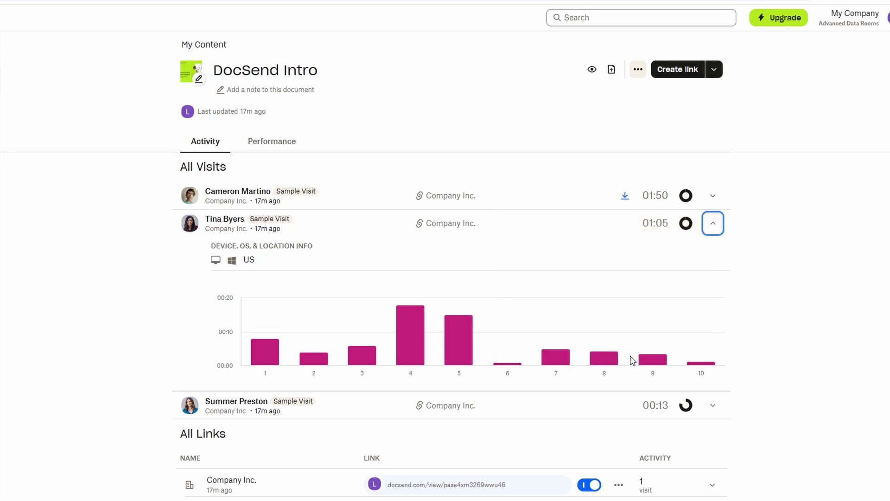
left_click(712, 224)
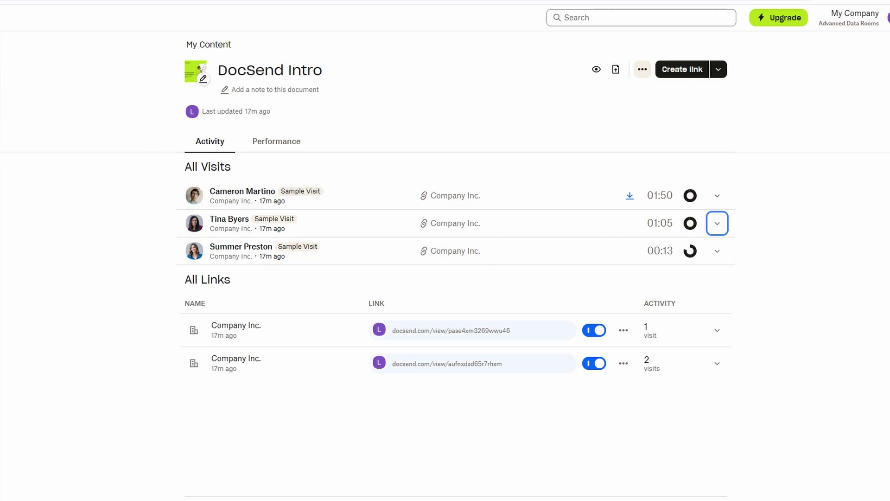
Step: Return to Content and preview the Share Content picker without sharing anything
key("alt+Left")
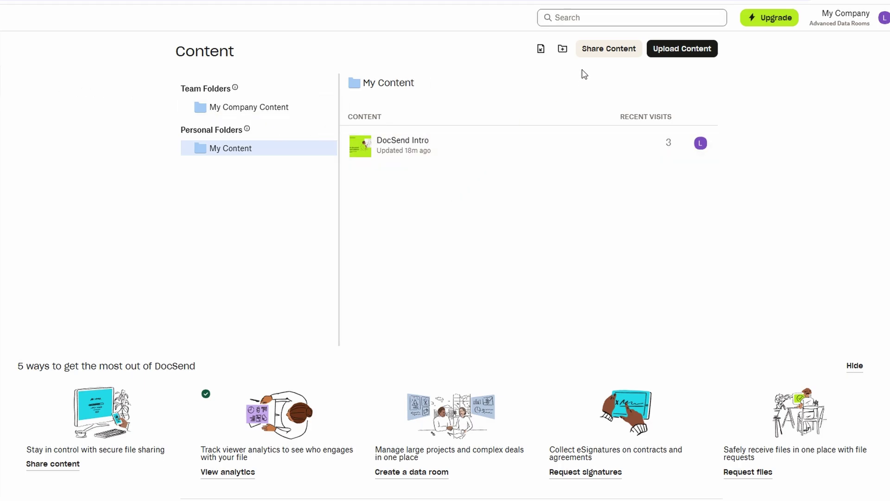
left_click(616, 54)
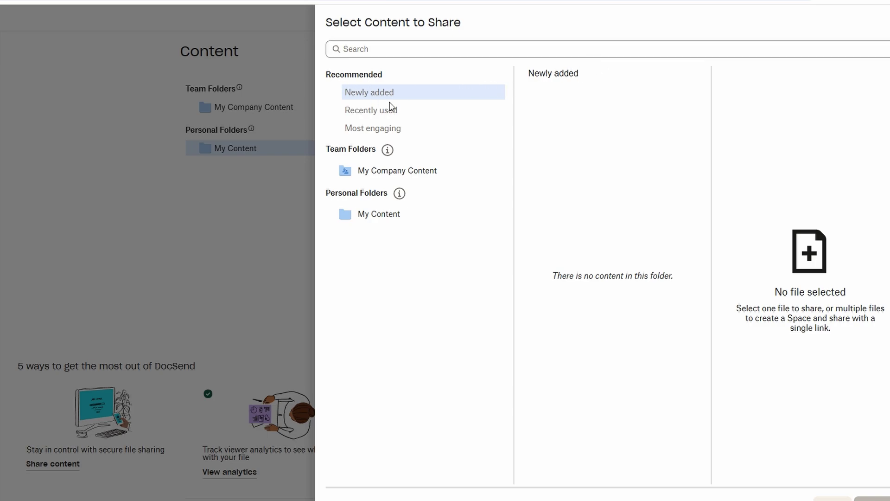
left_click(274, 90)
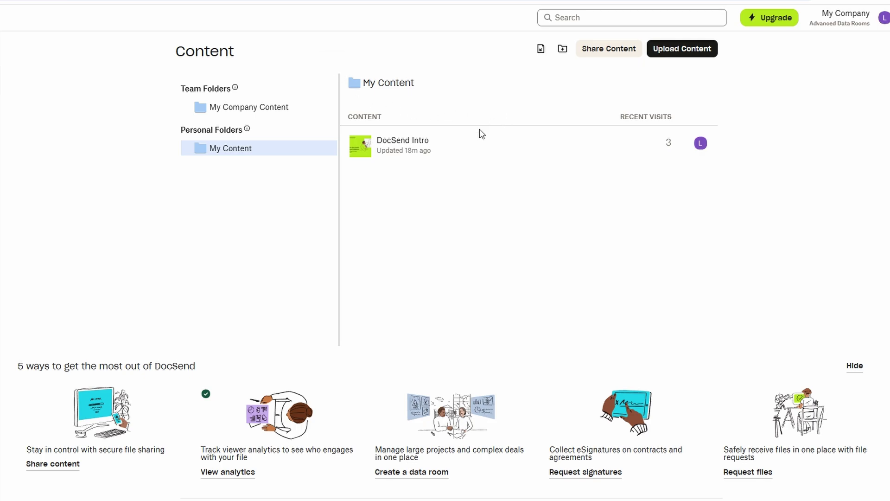
Step: Start a new link for DocSend Intro and scroll down to its security options
mouse_move(432, 151)
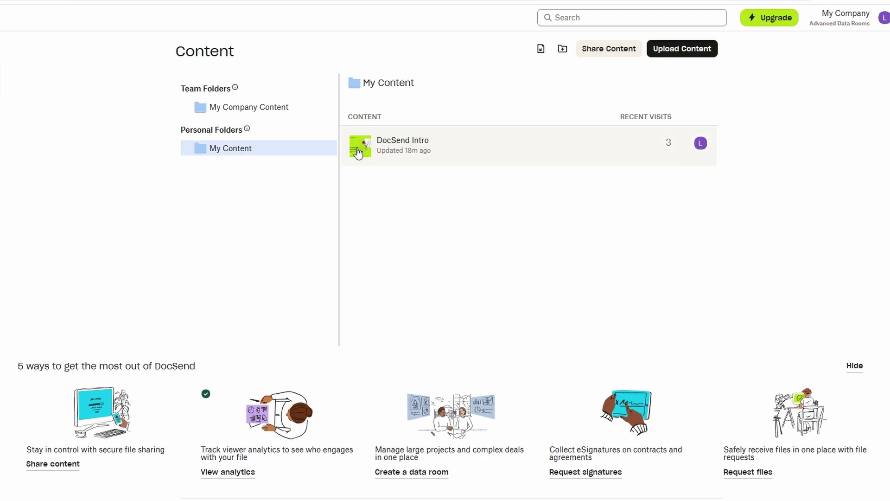
left_click(359, 148)
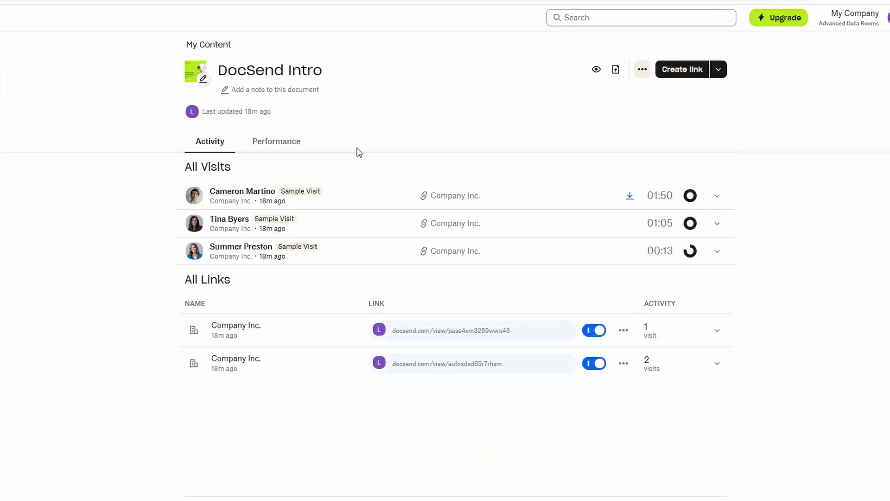
left_click(682, 70)
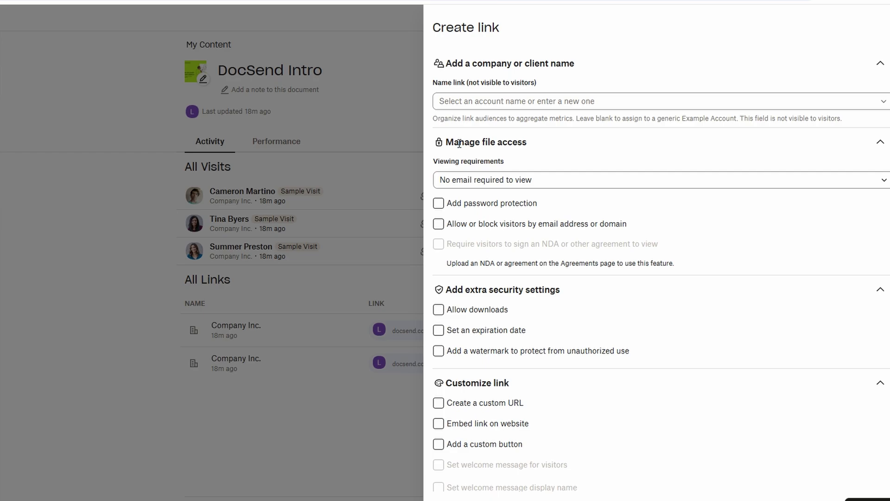
scroll(459, 143, "down", 1)
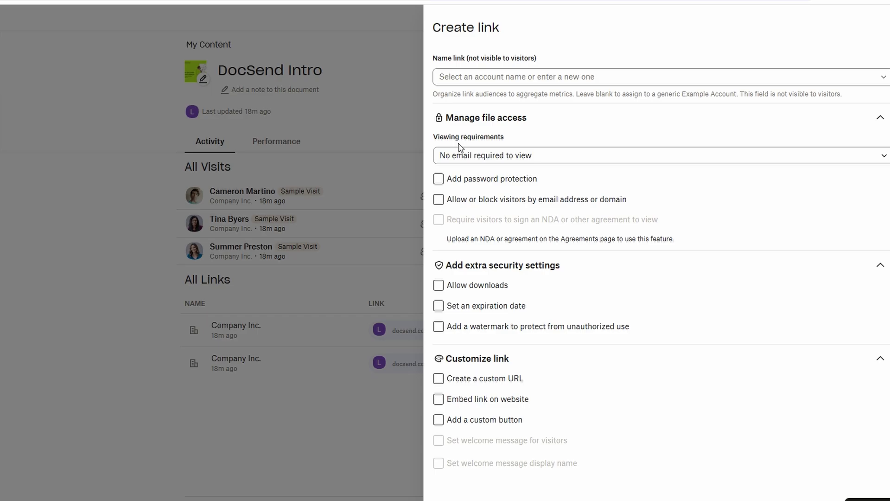
Step: Try the allow-or-block email restriction, then turn it off and discard the new link
left_click(407, 209)
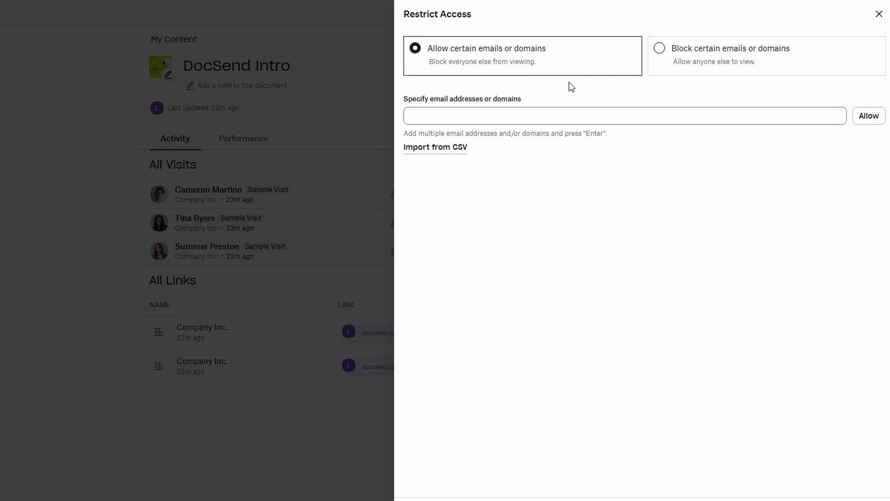
left_click(879, 14)
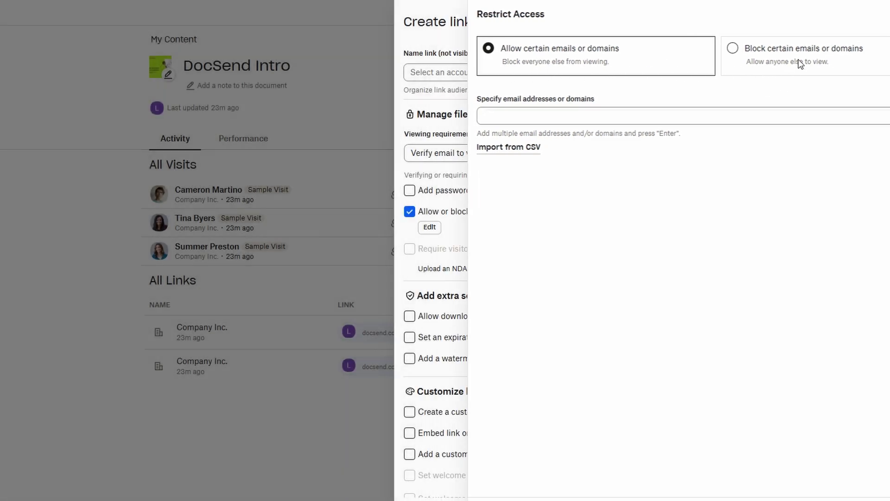
left_click(410, 212)
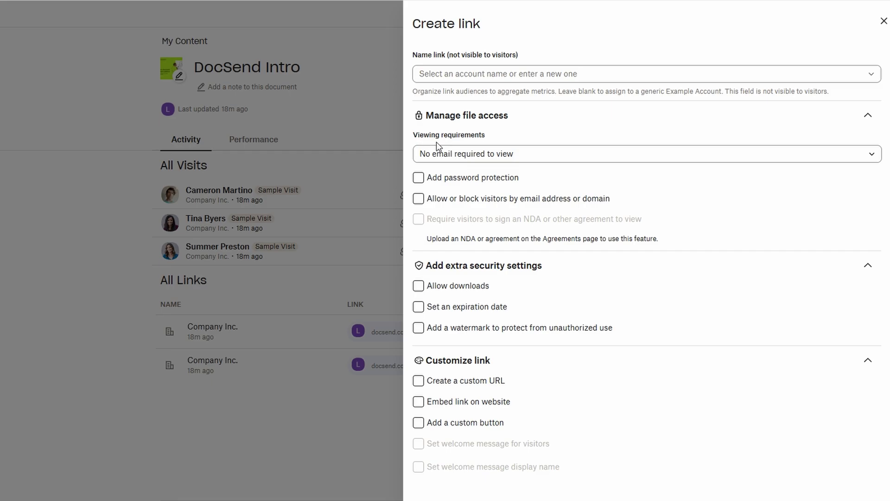
left_click(361, 116)
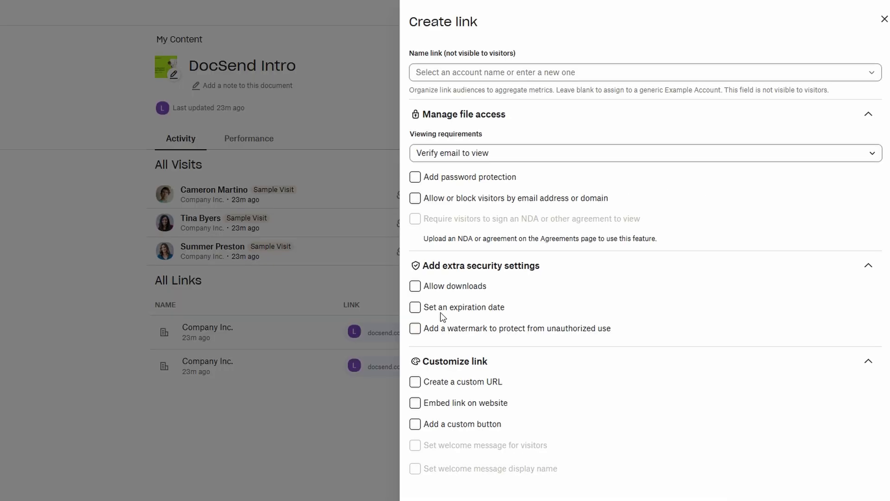
Step: Toggle the link's expiration date on and back off
left_click(415, 307)
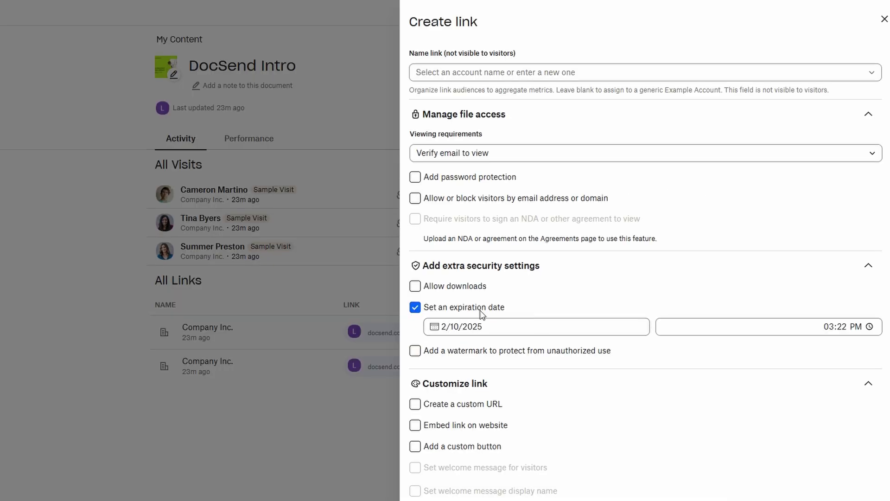
left_click(414, 308)
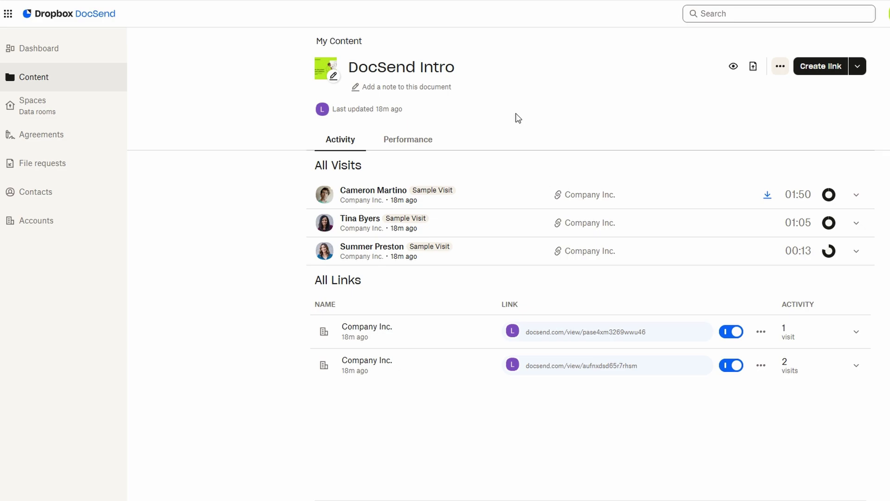
Step: Open the first sample contact and browse its Received Files, Signatures and Visits
left_click(26, 190)
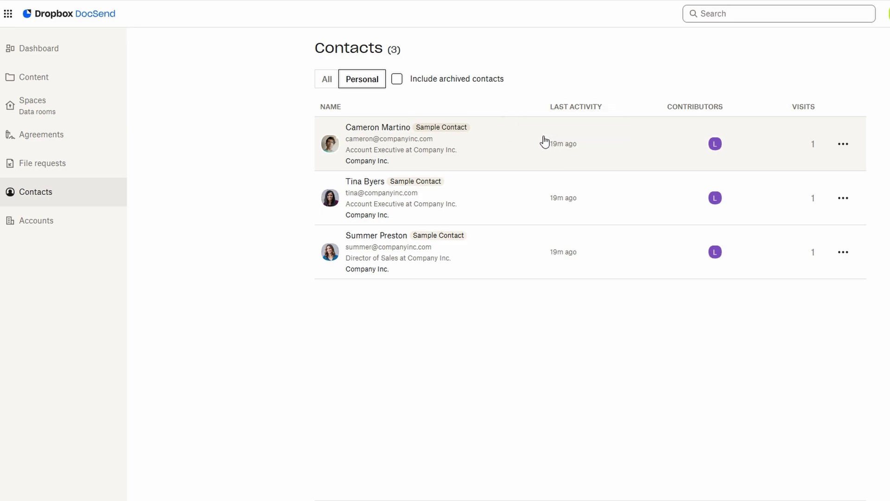
left_click(382, 129)
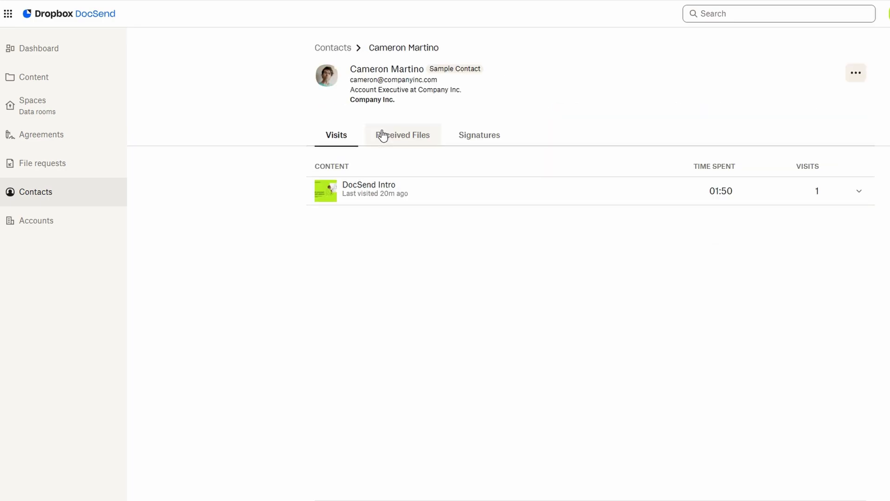
left_click(382, 135)
left_click(465, 138)
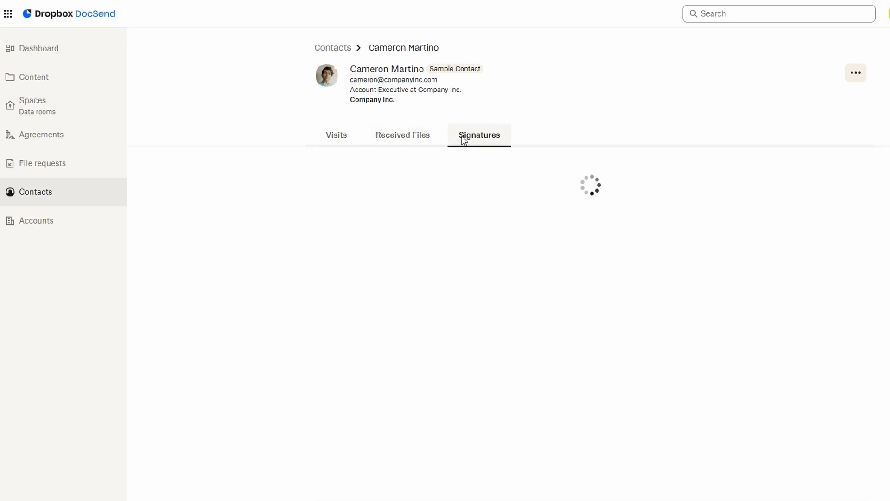
left_click(343, 137)
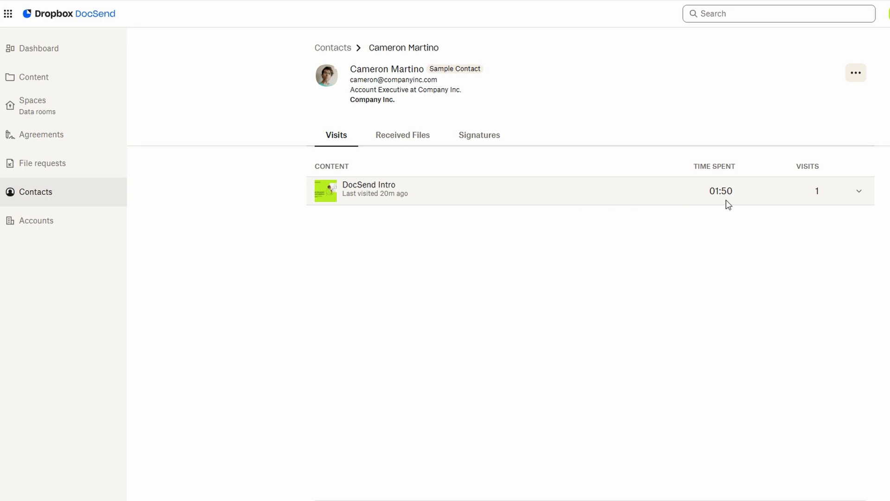
Step: Expand the DocSend Intro visit's time-per-page breakdown, collapse it, and return to Contacts
left_click(858, 191)
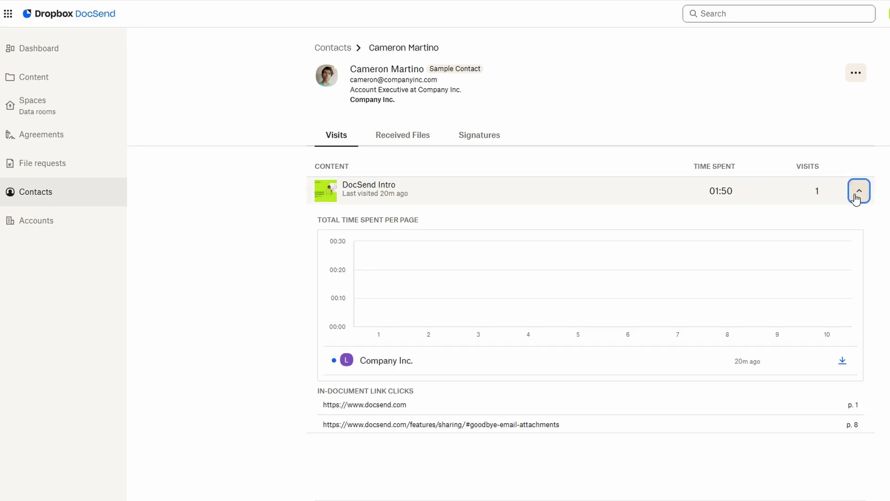
left_click(859, 191)
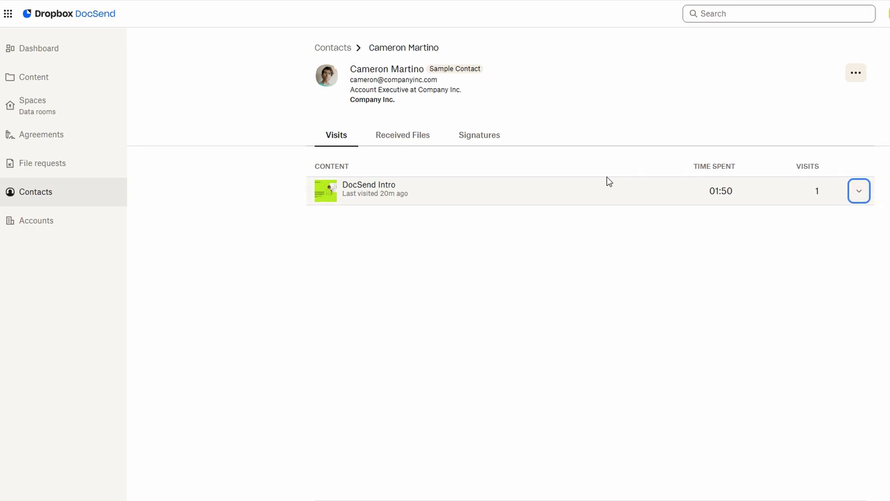
left_click(74, 202)
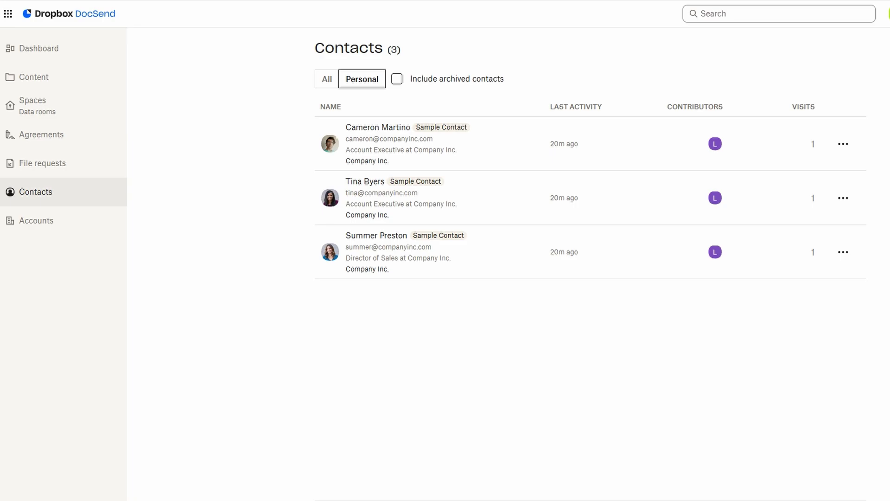
Step: On Accounts, view Company Inc.'s actions, try the Idle, All and archived filters, then settle on Active
left_click(64, 229)
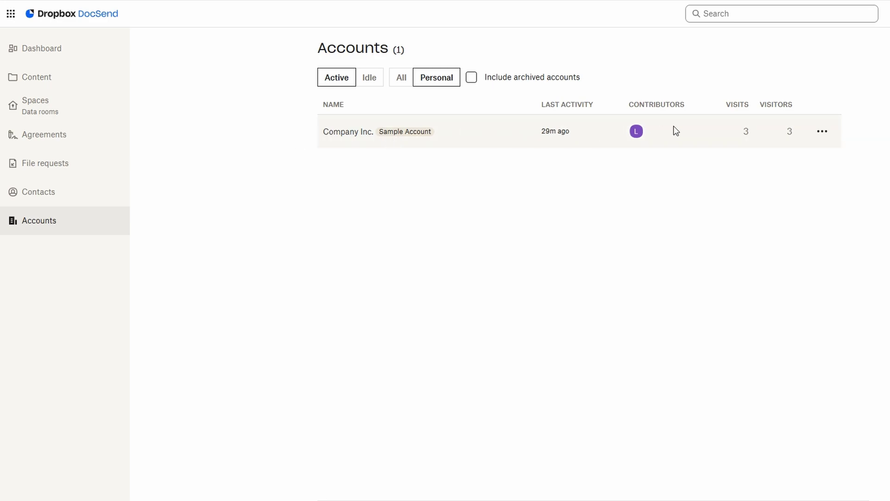
left_click(826, 132)
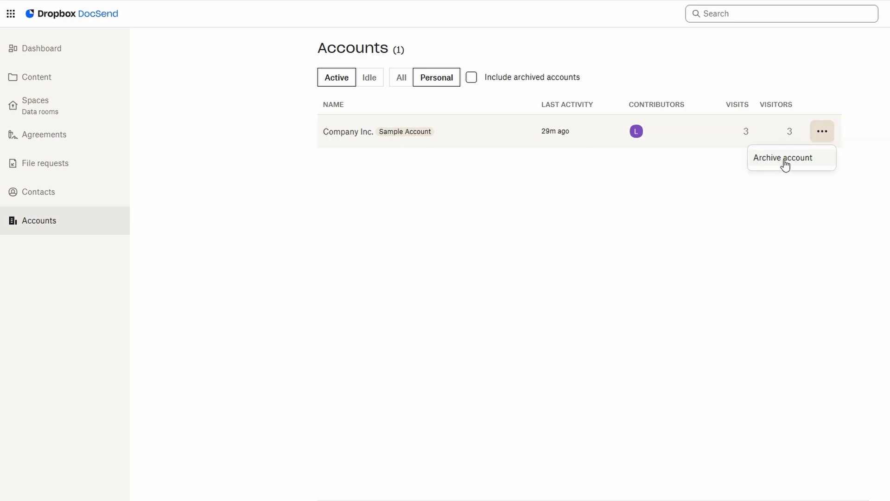
left_click(373, 77)
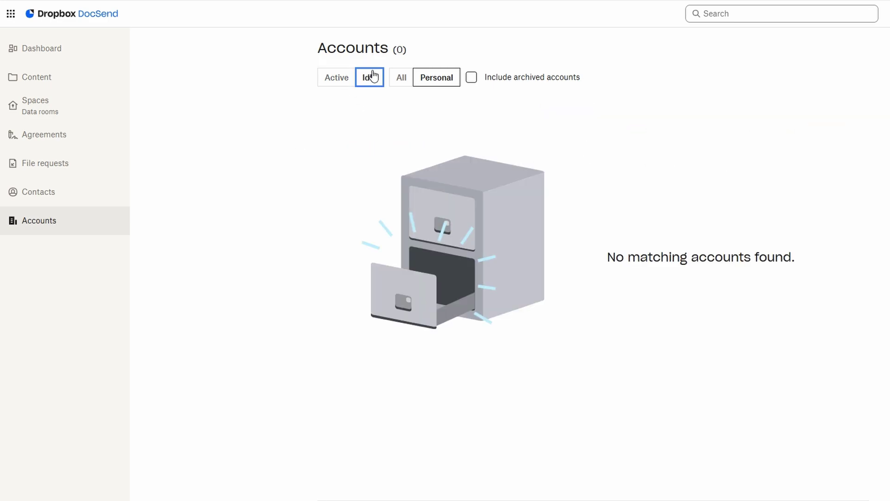
left_click(402, 78)
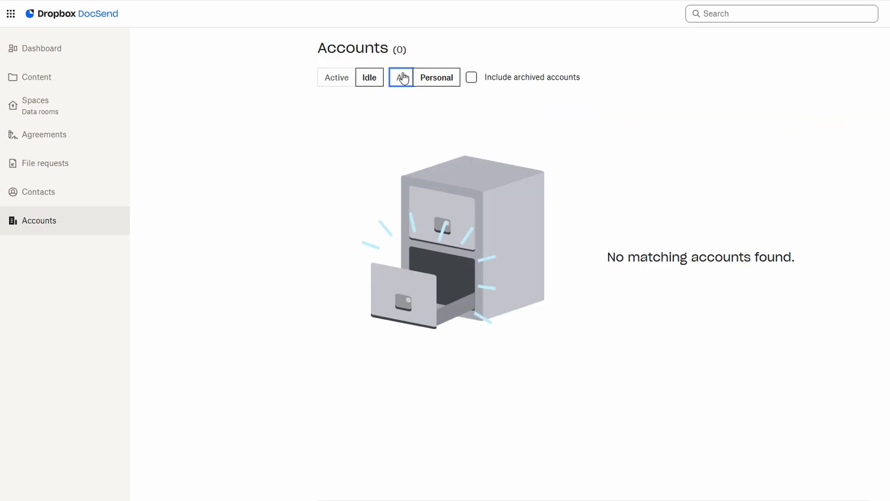
left_click(471, 78)
left_click(471, 78)
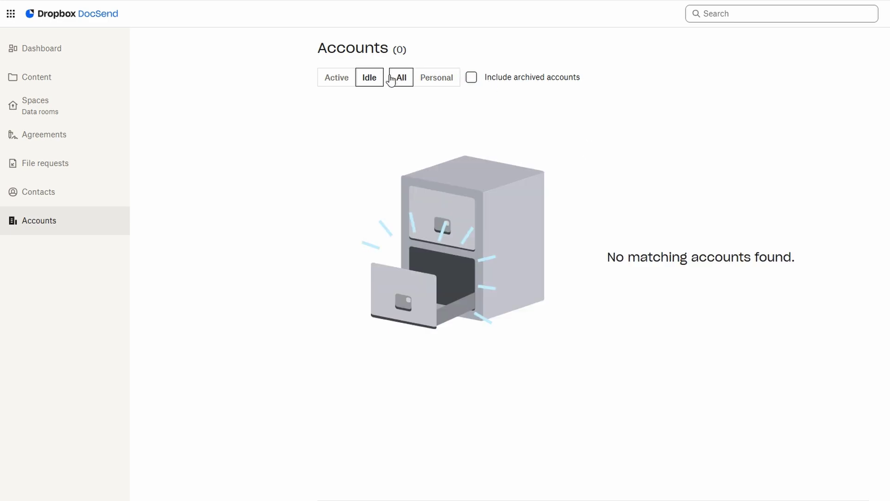
left_click(346, 79)
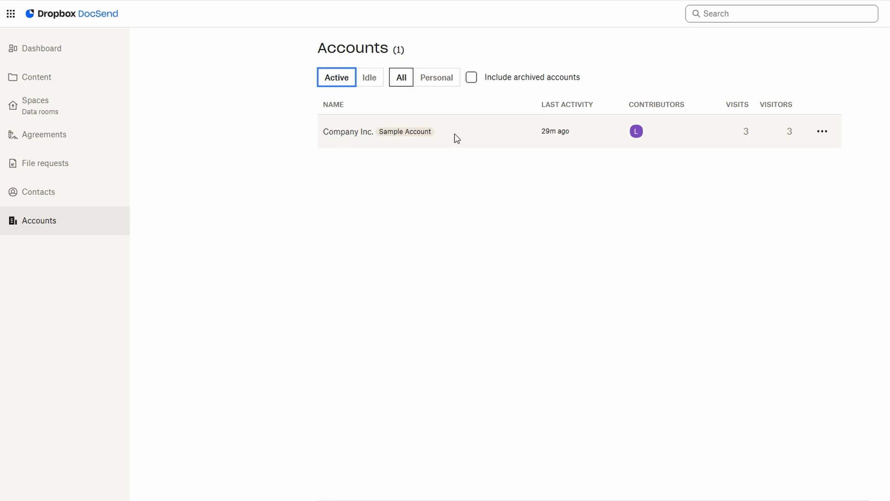
left_click_drag(440, 138, 365, 139)
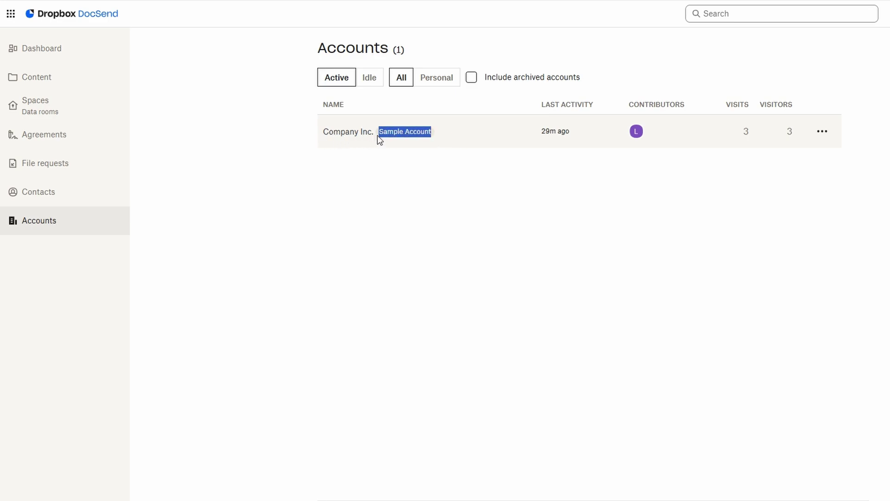
left_click(457, 137)
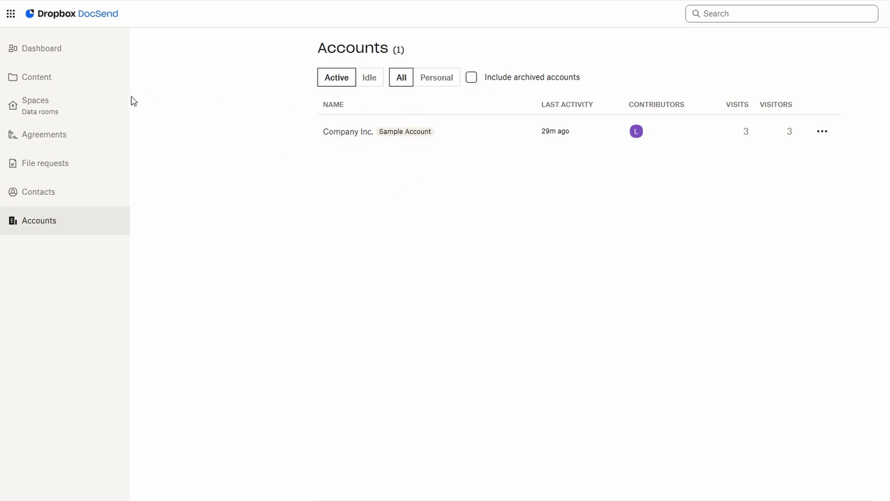
Step: Browse My Company Content and My Content, open DocSend Intro's activity, then its first visitor's contact page
left_click(56, 88)
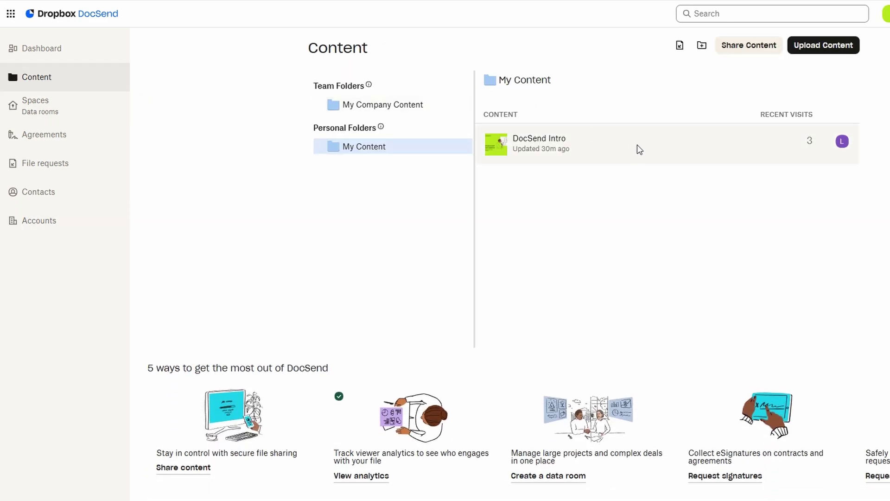
left_click(398, 112)
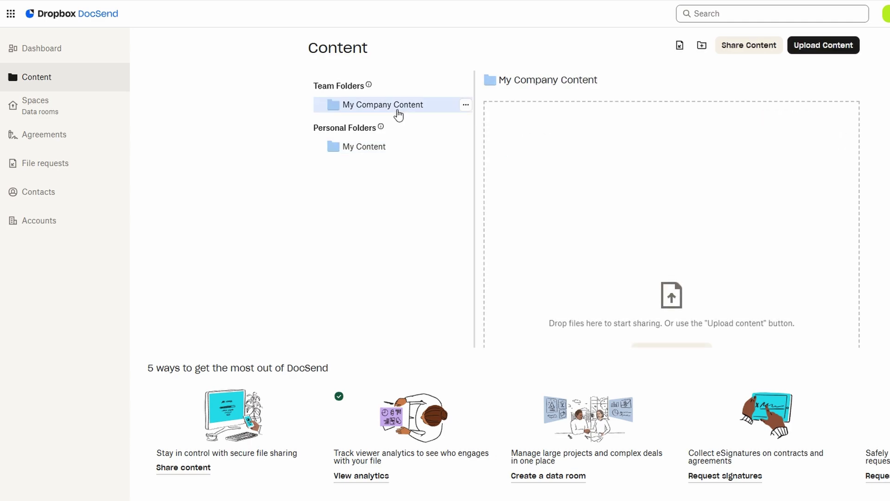
left_click(374, 151)
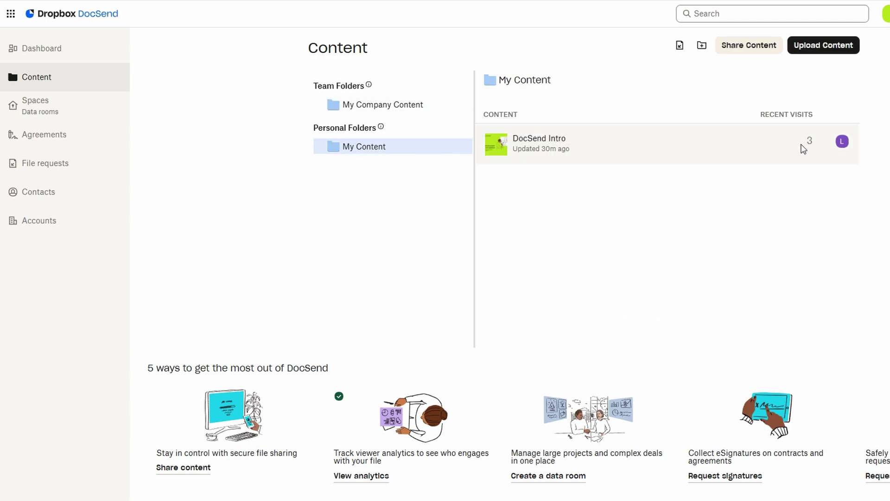
left_click_drag(817, 143, 758, 142)
left_click(541, 139)
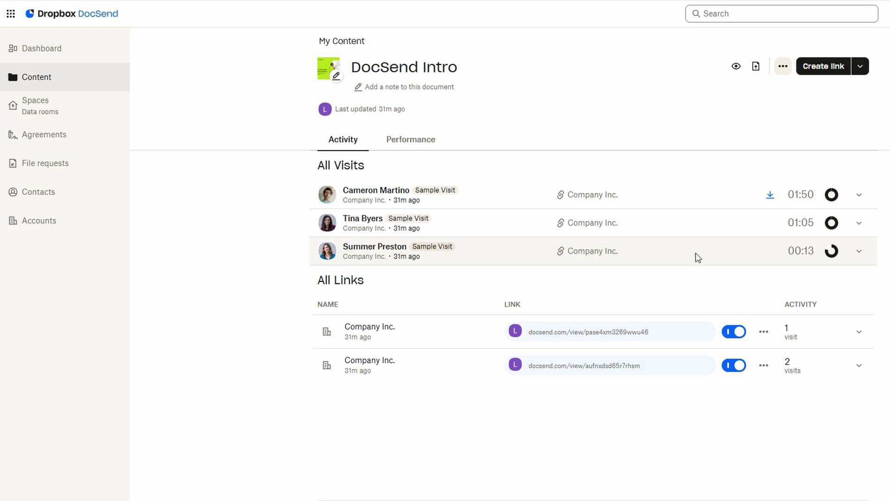
left_click(362, 193)
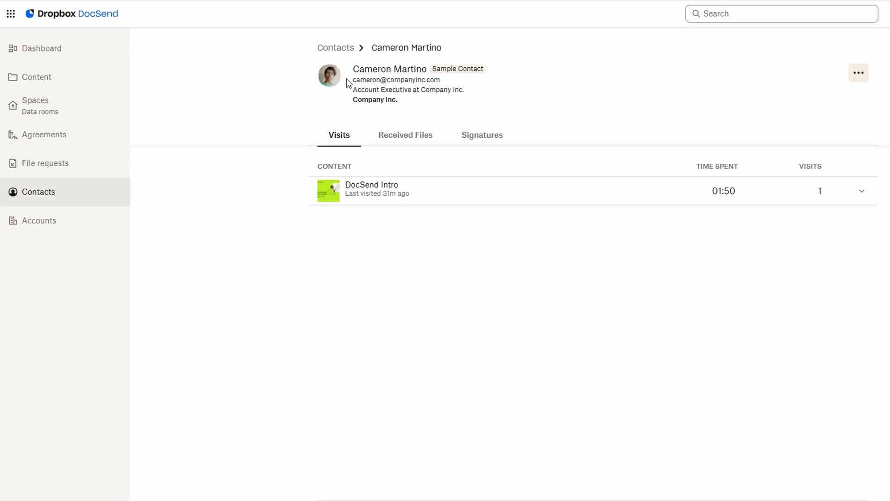
Step: Review the Dashboard sections, then return to the My Content folder listing DocSend Intro
left_click(100, 55)
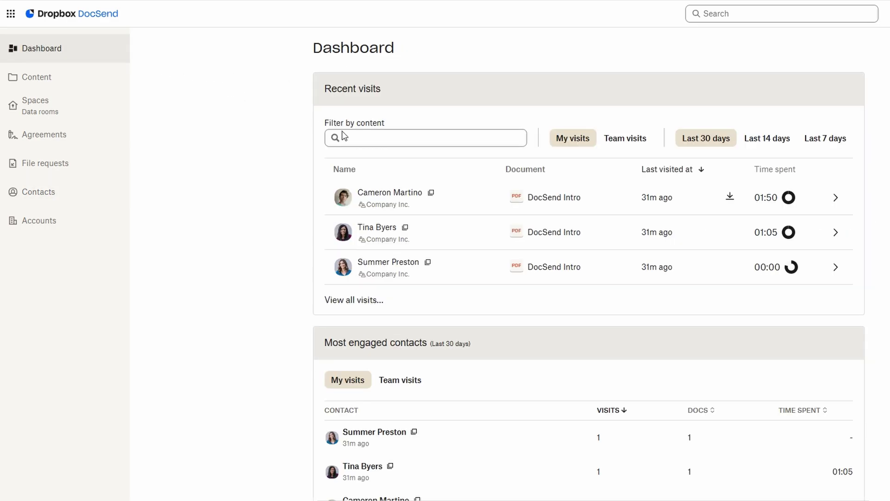
scroll(399, 152, "down", 5)
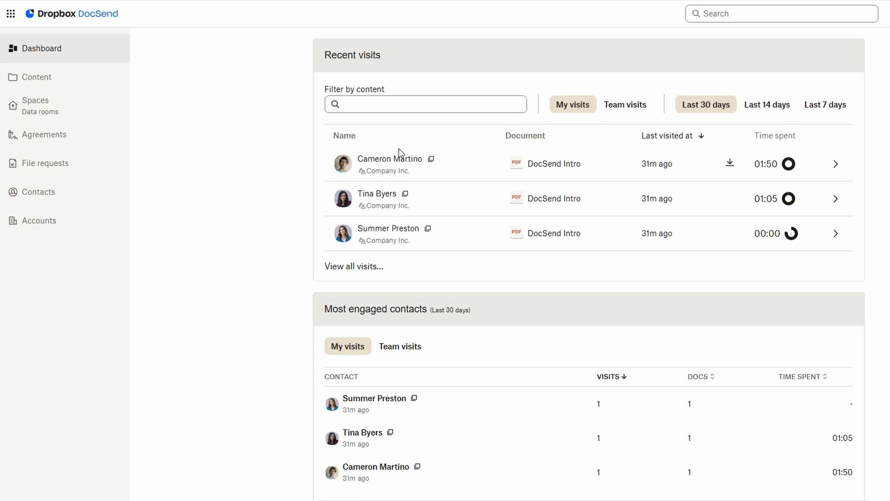
scroll(399, 149, "down", 4)
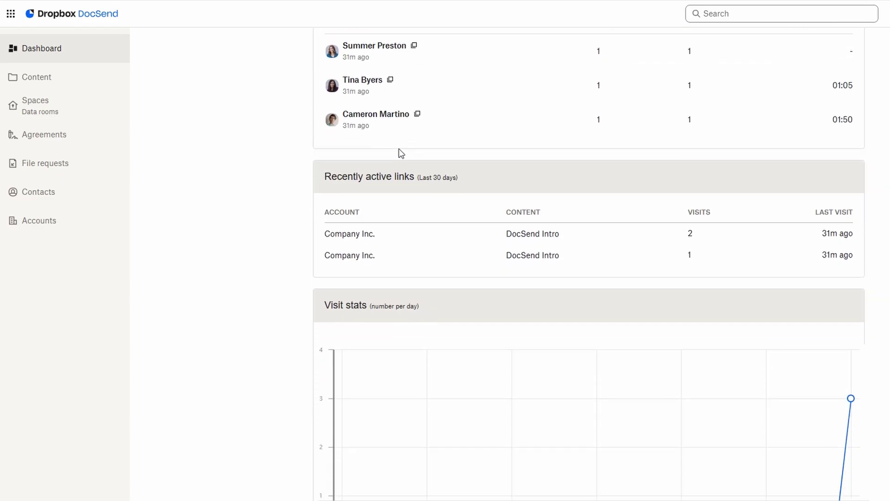
scroll(399, 149, "up", 9)
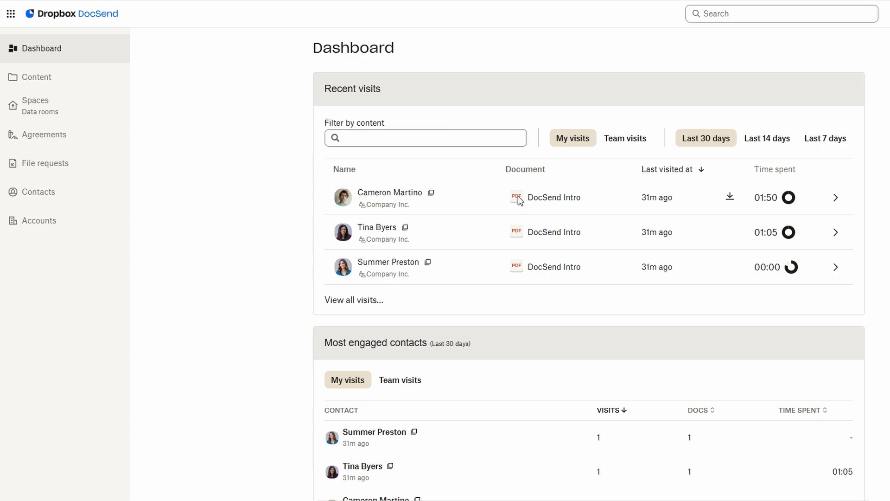
mouse_move(666, 197)
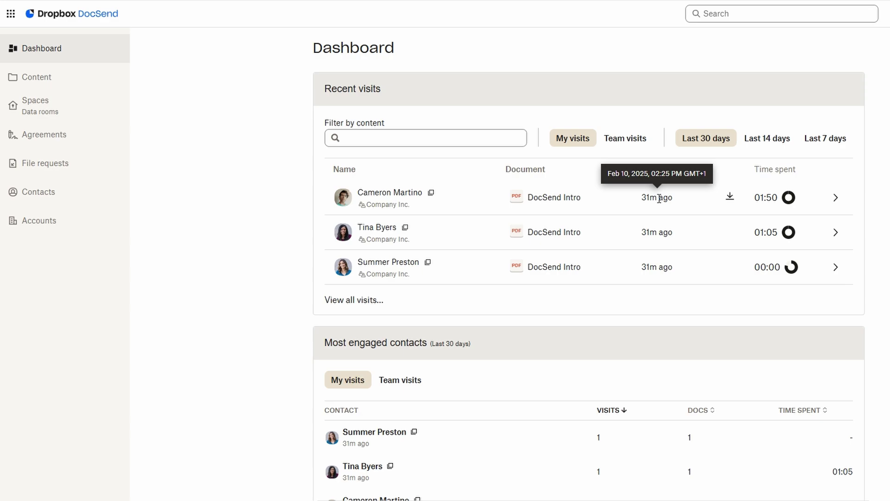
left_click(91, 91)
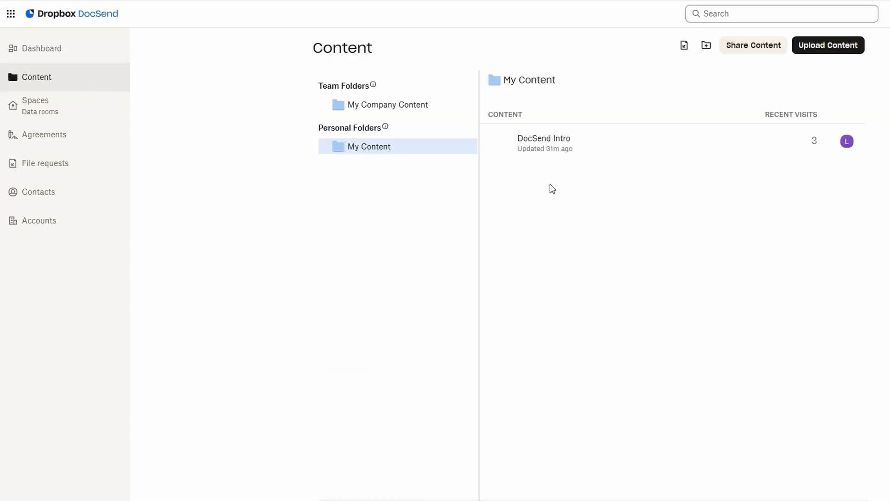